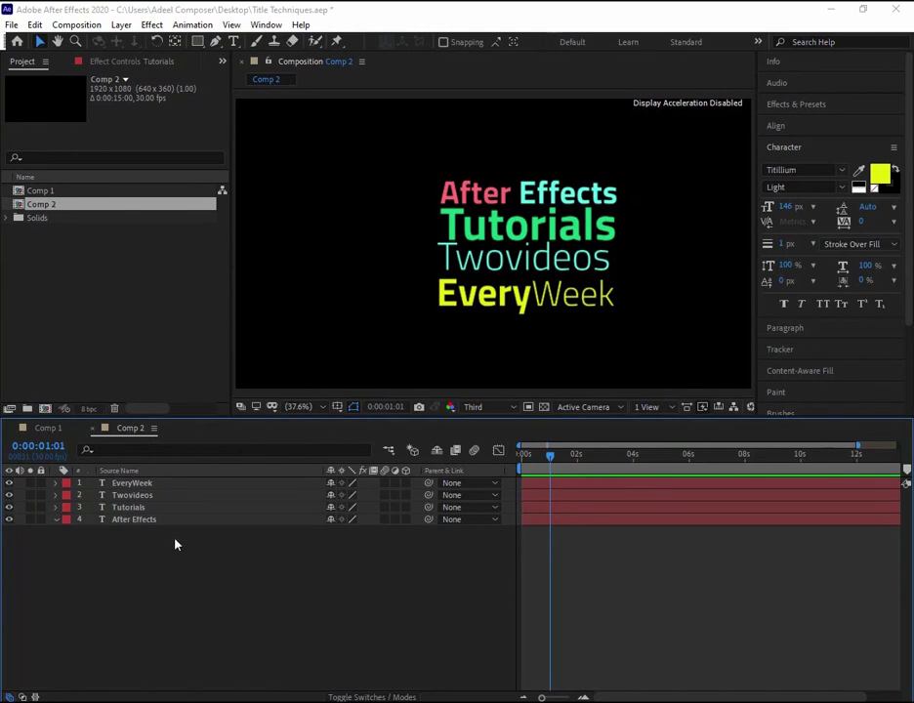
Pen-draw a vertical line left of the title and move Shape Layer 1 below the text layers
click(215, 41)
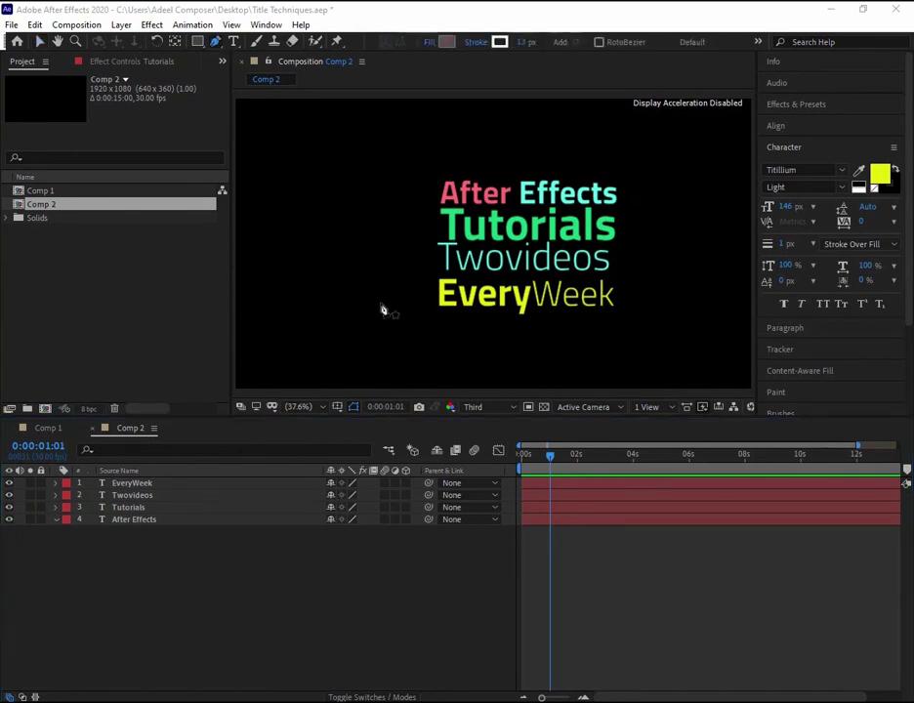
click(432, 305)
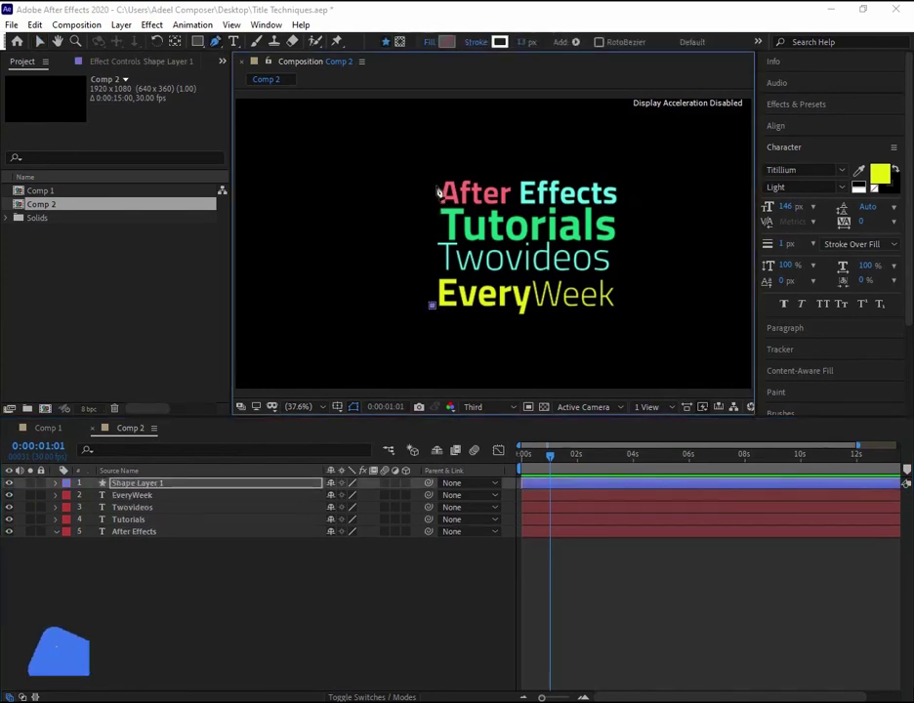
click(433, 185)
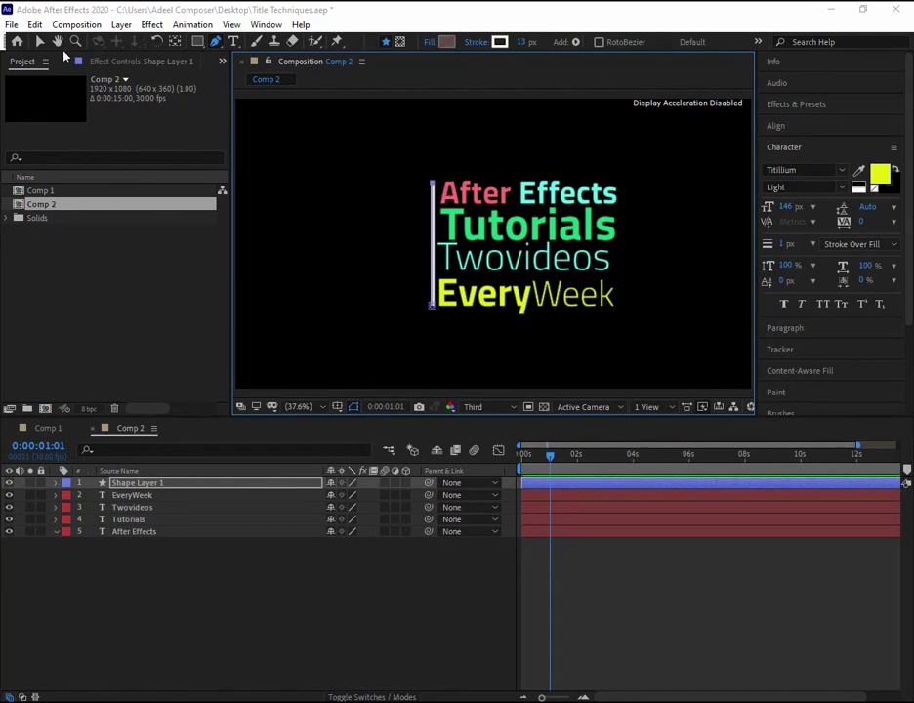
click(39, 41)
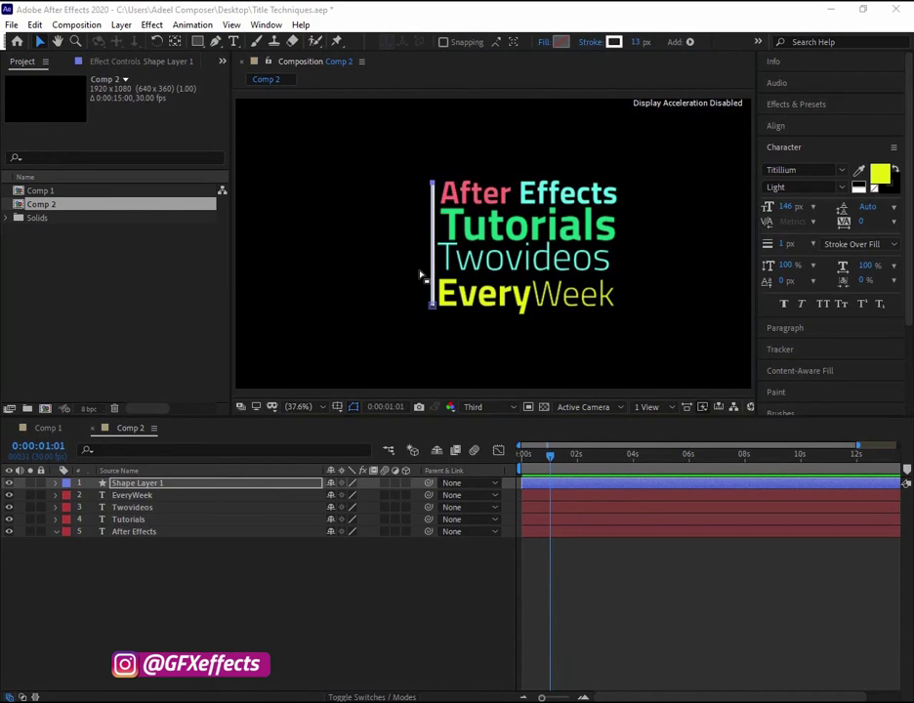
drag(167, 486, 167, 561)
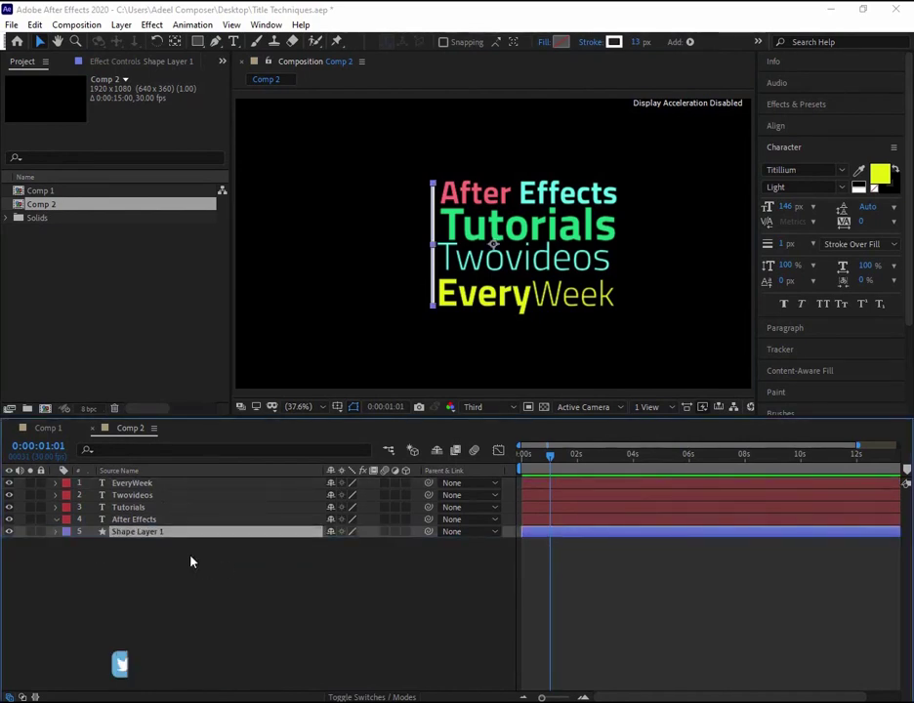
Add Trim Paths to Shape Layer 1 and set its End to 0%
click(56, 533)
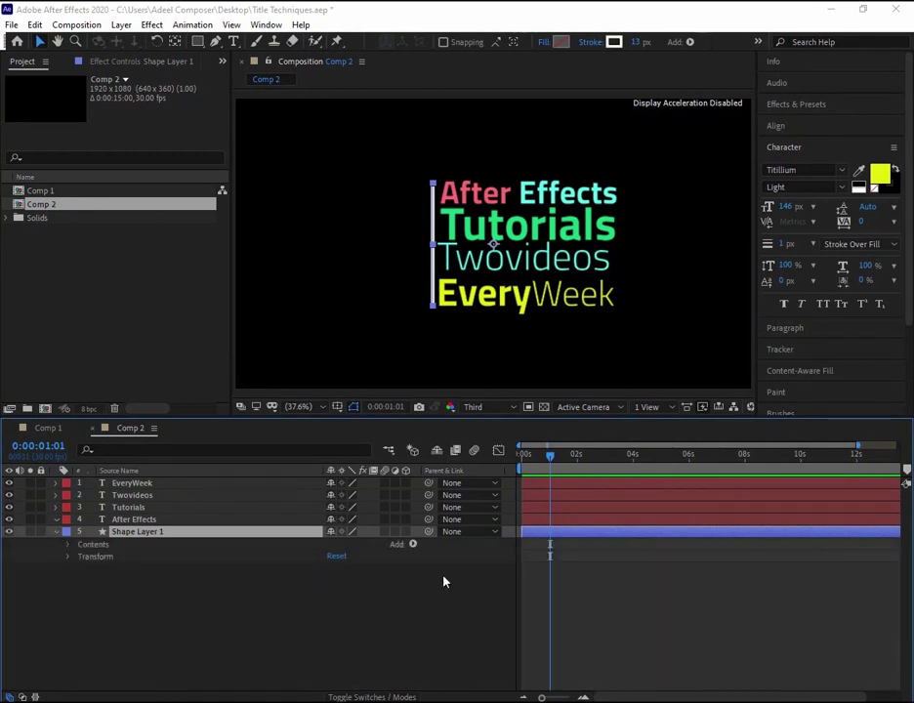
click(414, 545)
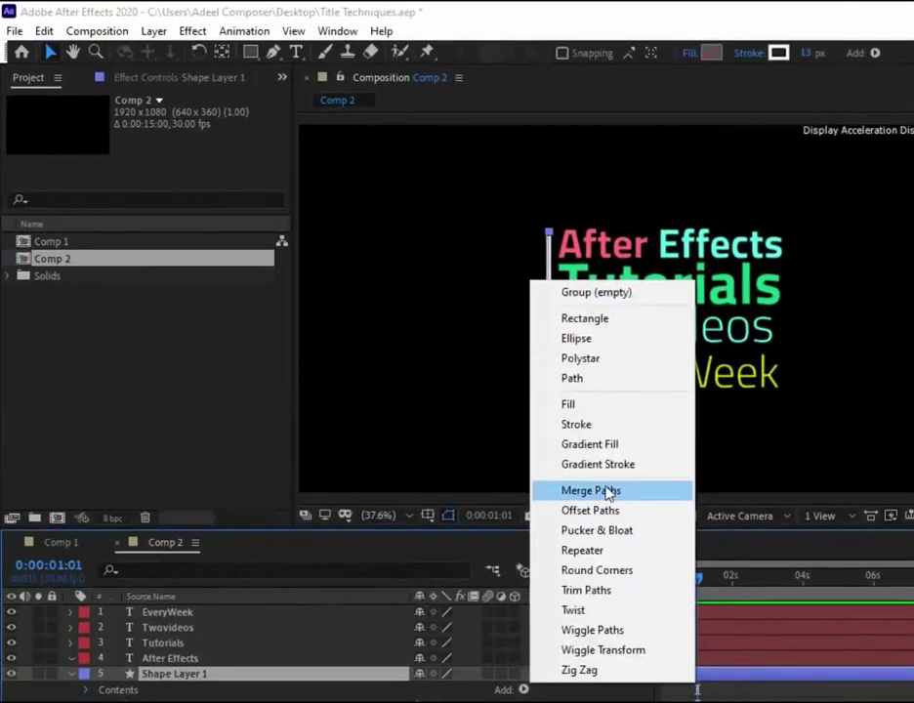
click(576, 592)
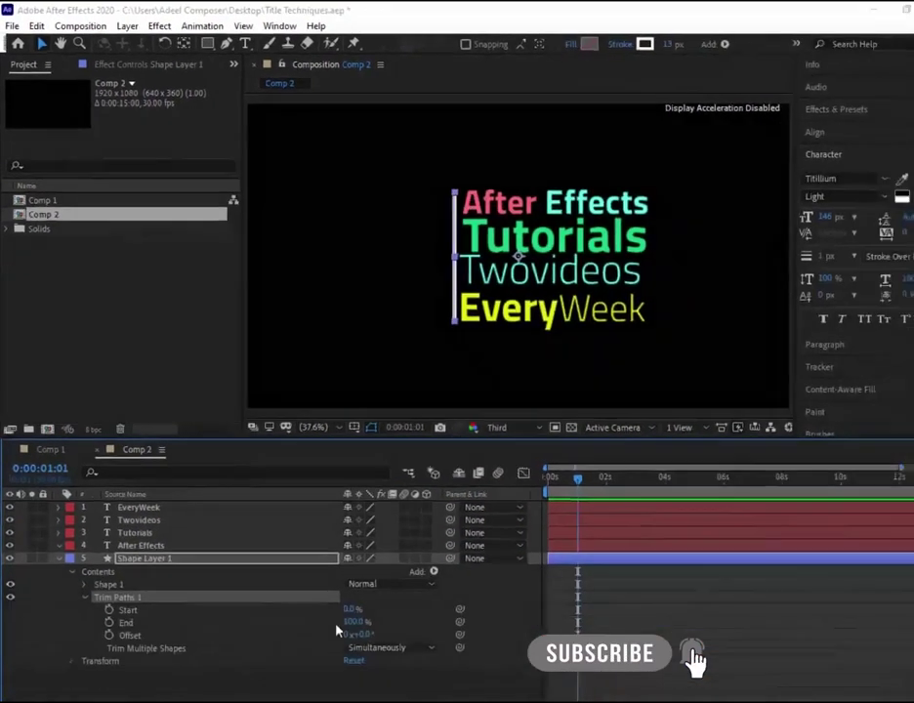
mouse_move(352, 608)
mouse_down()
mouse_move(404, 606)
mouse_move(349, 611)
mouse_up()
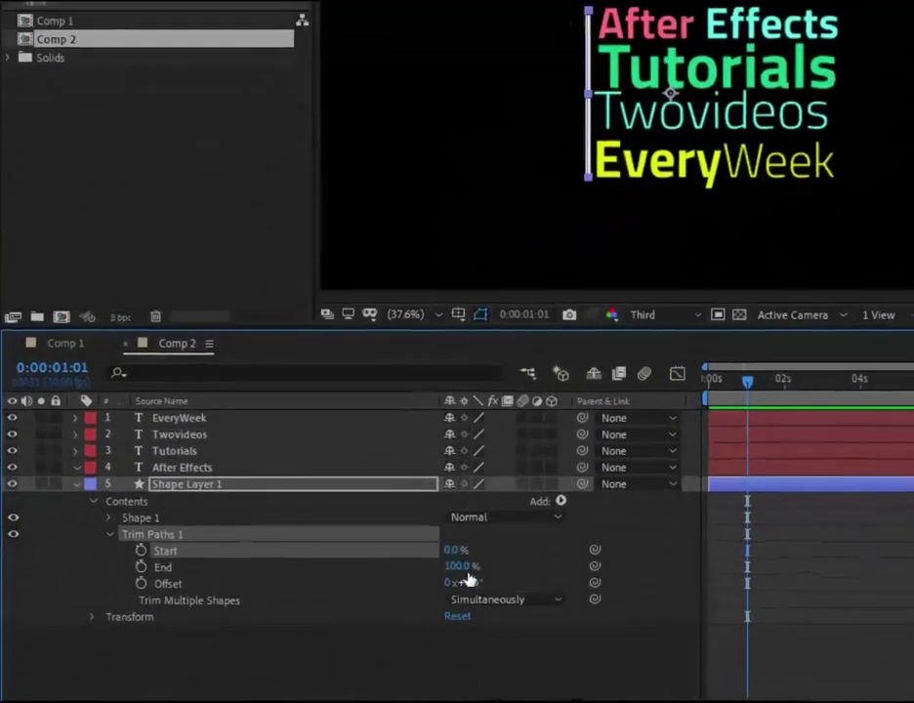
drag(465, 569, 341, 566)
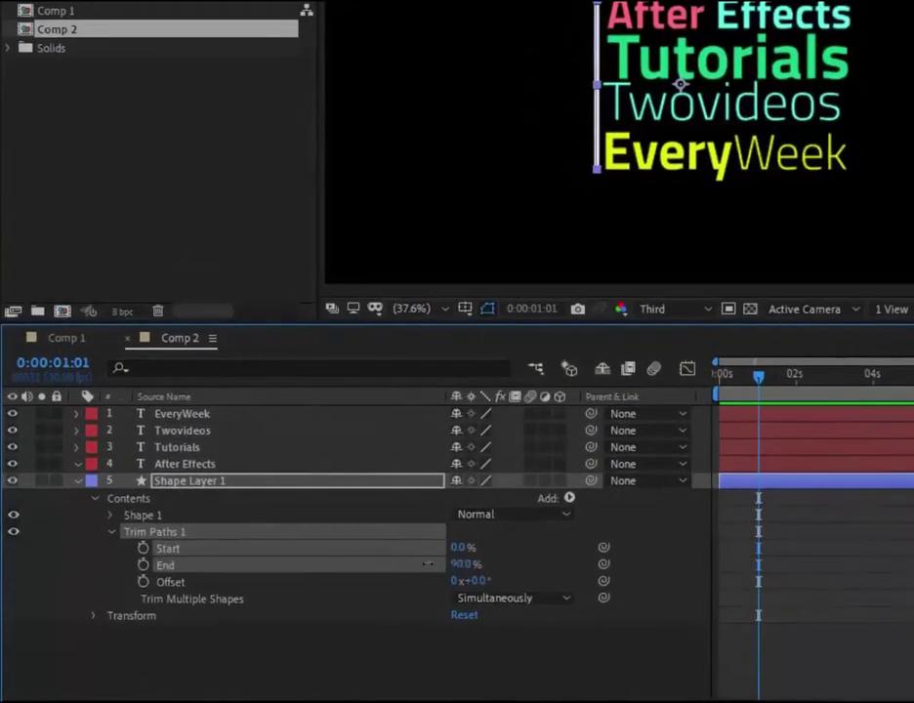
Keyframe Trim Paths End from 0% at 0s to 100% at one second
click(143, 564)
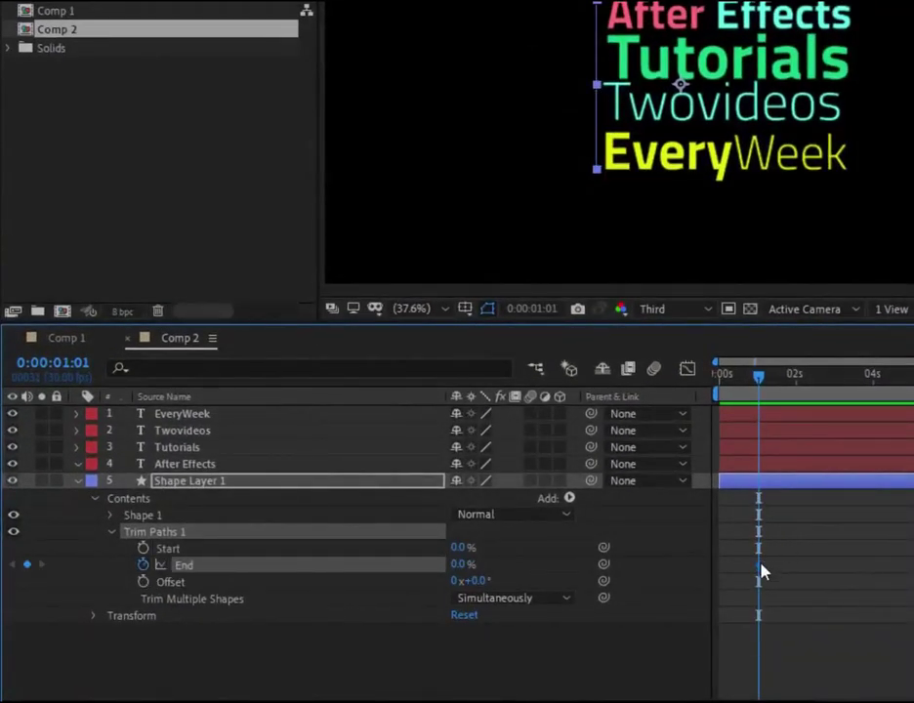
drag(759, 566, 721, 566)
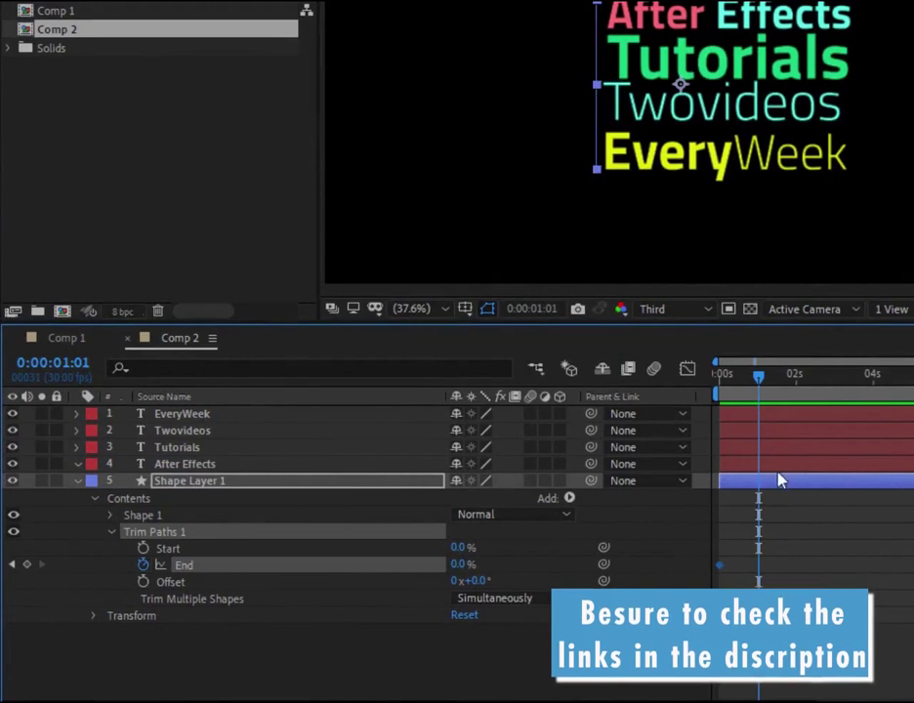
drag(759, 377, 751, 384)
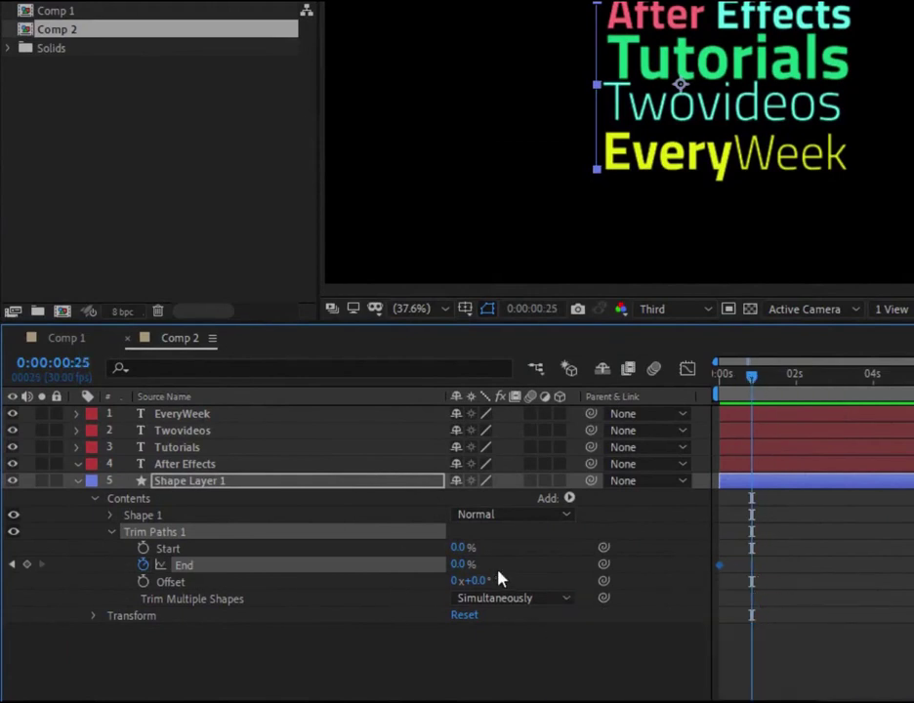
drag(460, 567, 659, 563)
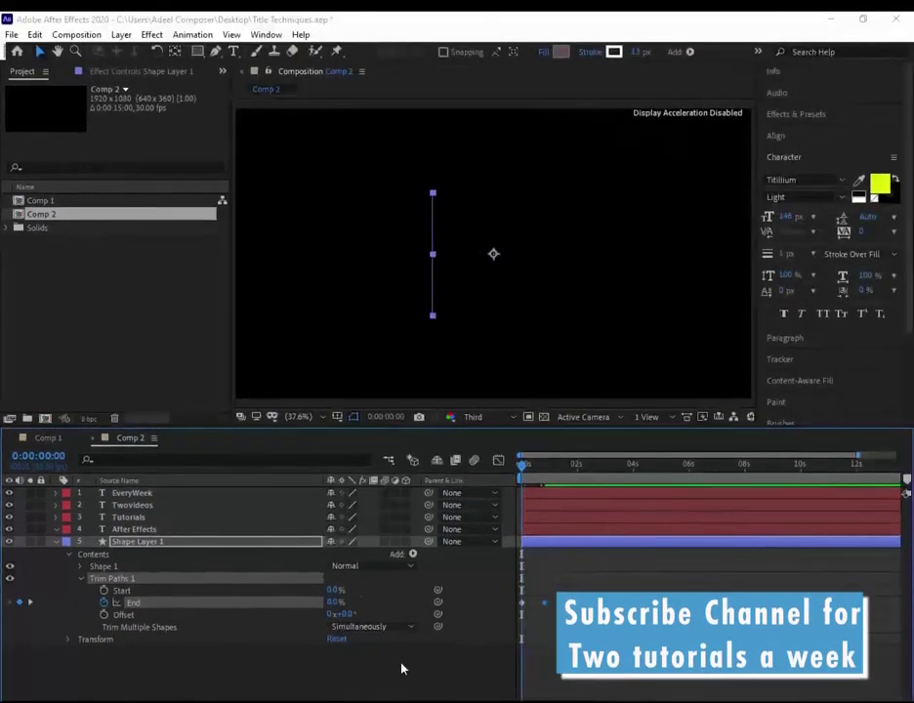
Preview the line drawing on and select both End keyframes
key(space)
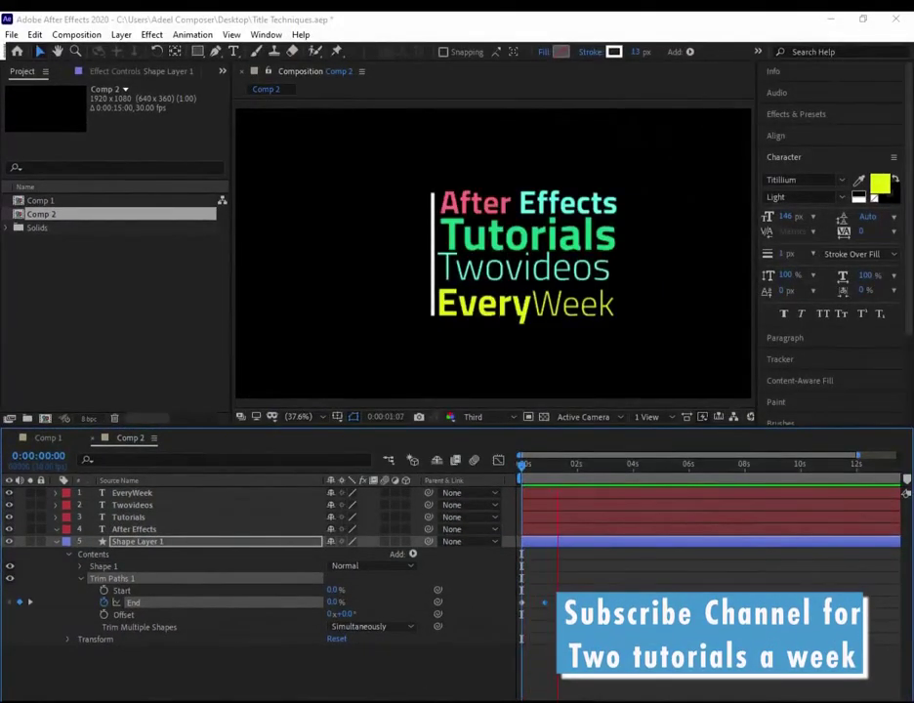
key(space)
click(537, 604)
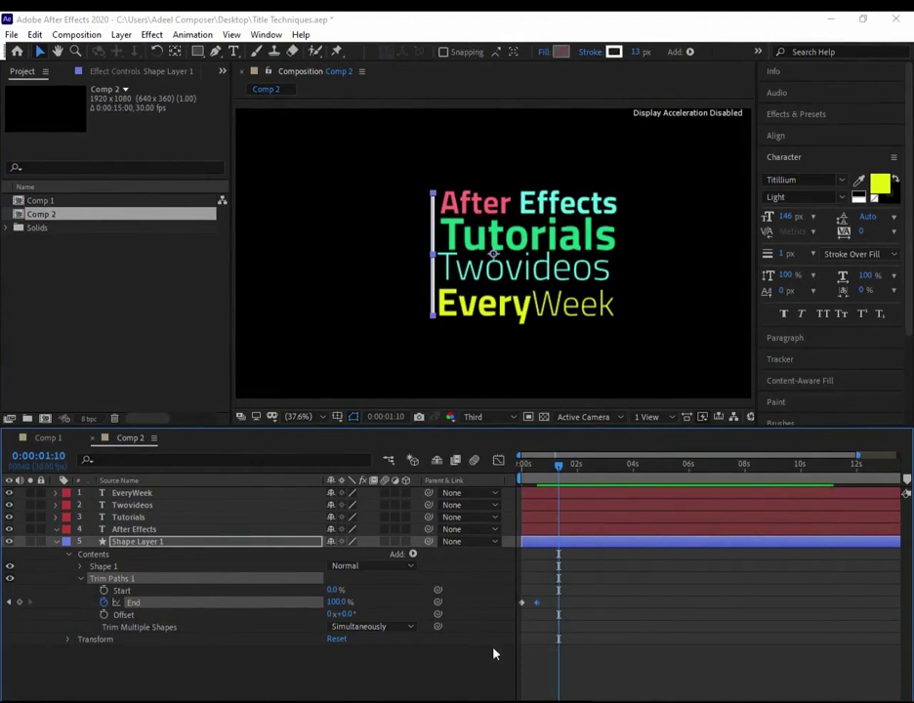
drag(561, 473, 478, 484)
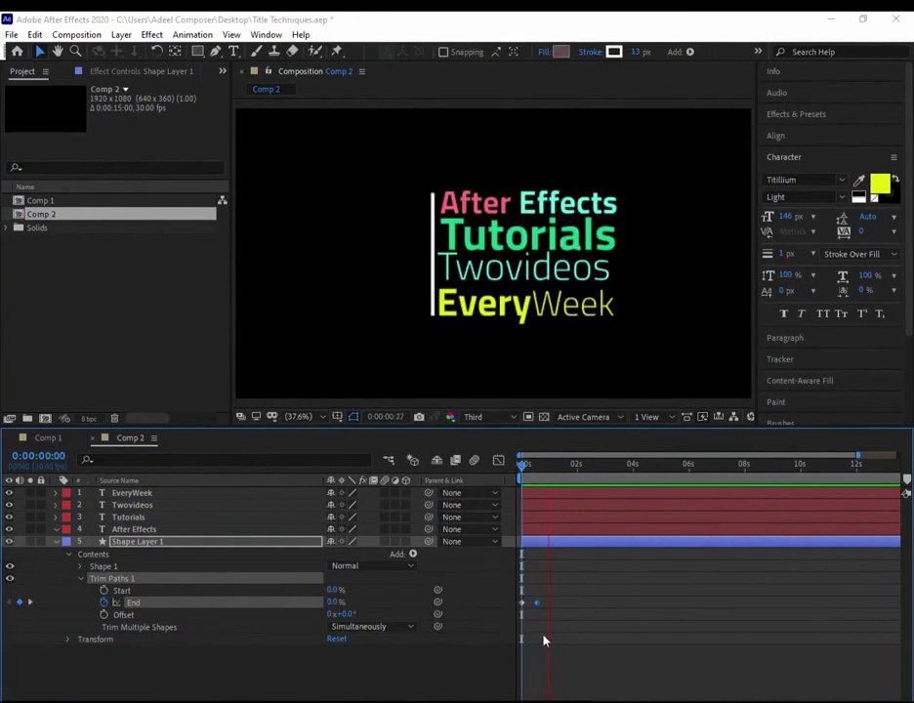
key(shift+Page_Down)
key(shift+Page_Down)
key(shift+Page_Down)
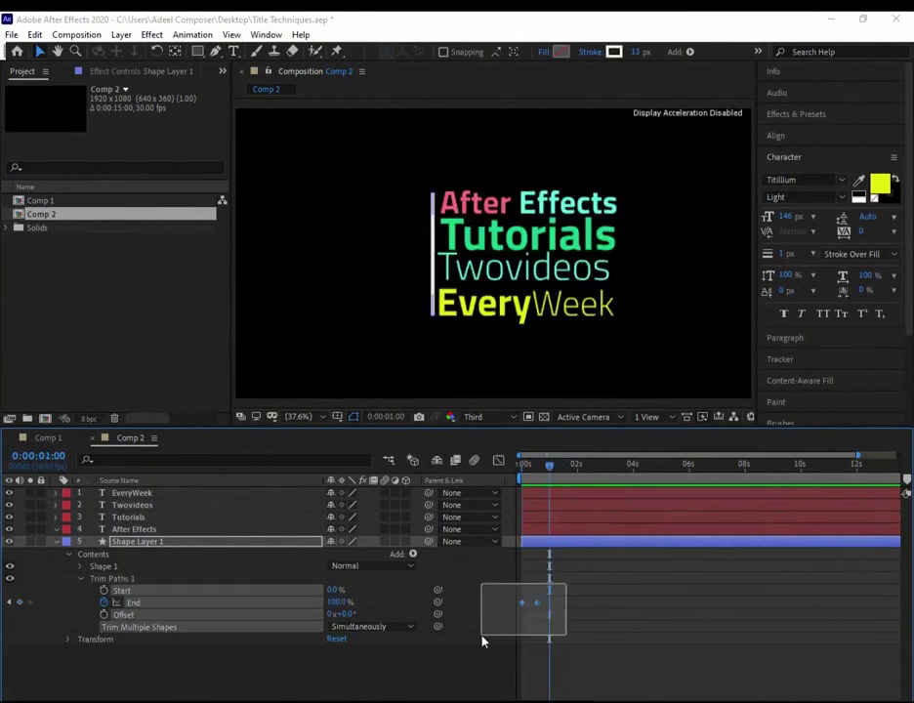
drag(568, 590, 481, 644)
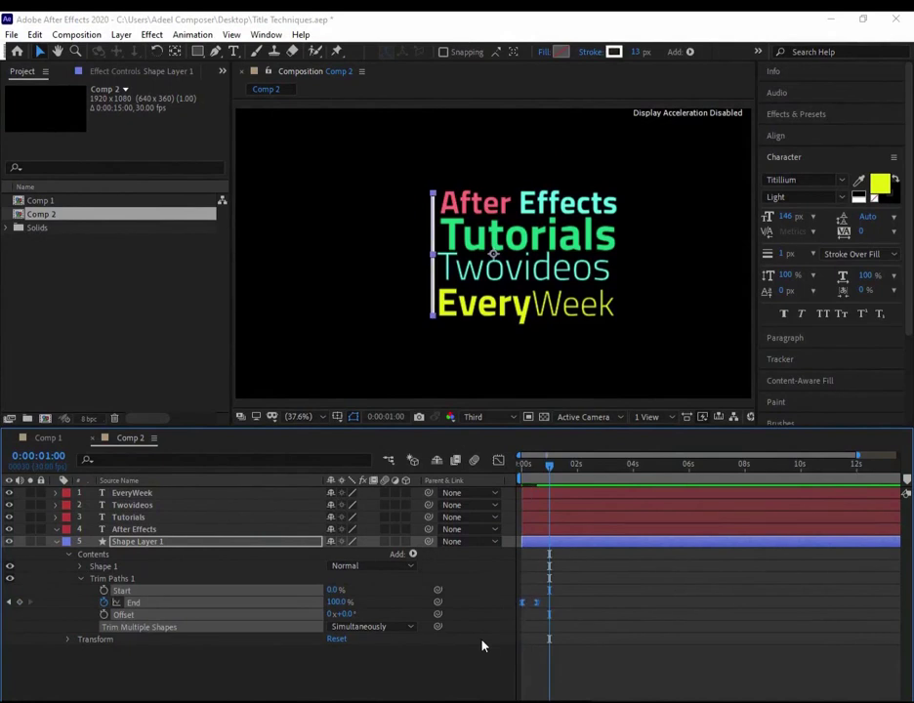
Easy Ease both End keyframes and lengthen the final keyframe's influence in the speed graph
key(F9)
click(498, 460)
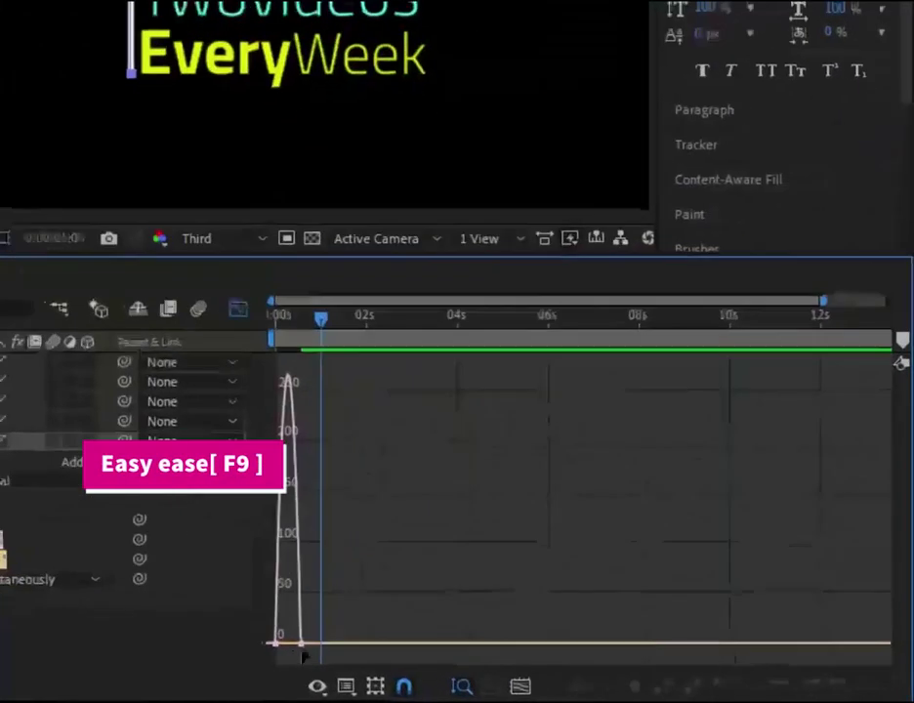
key(equal)
key(equal)
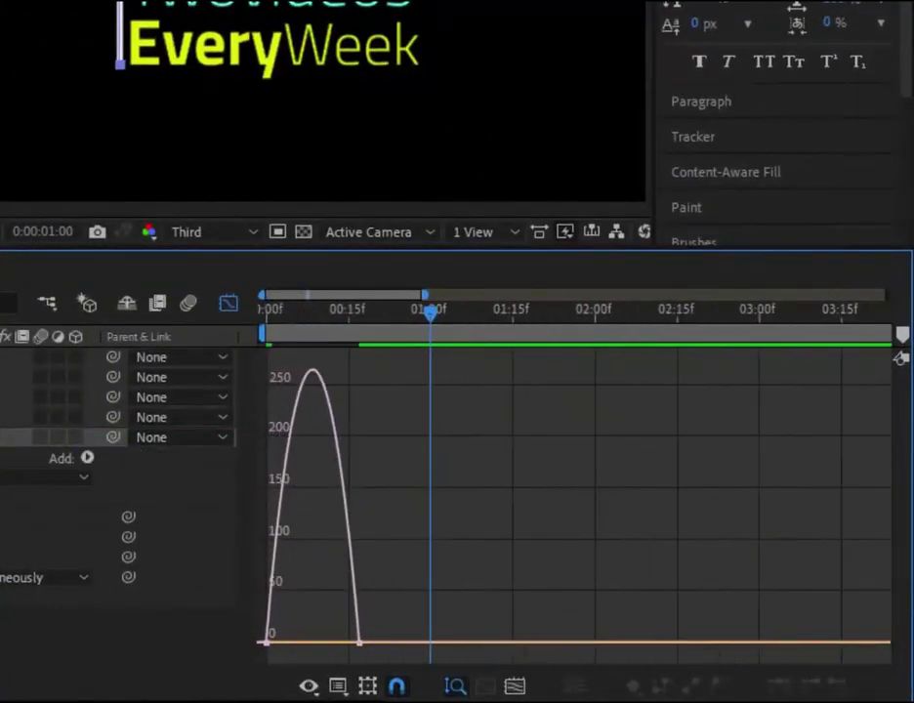
mouse_move(404, 610)
mouse_down()
mouse_move(340, 646)
mouse_move(283, 644)
mouse_move(291, 644)
mouse_up()
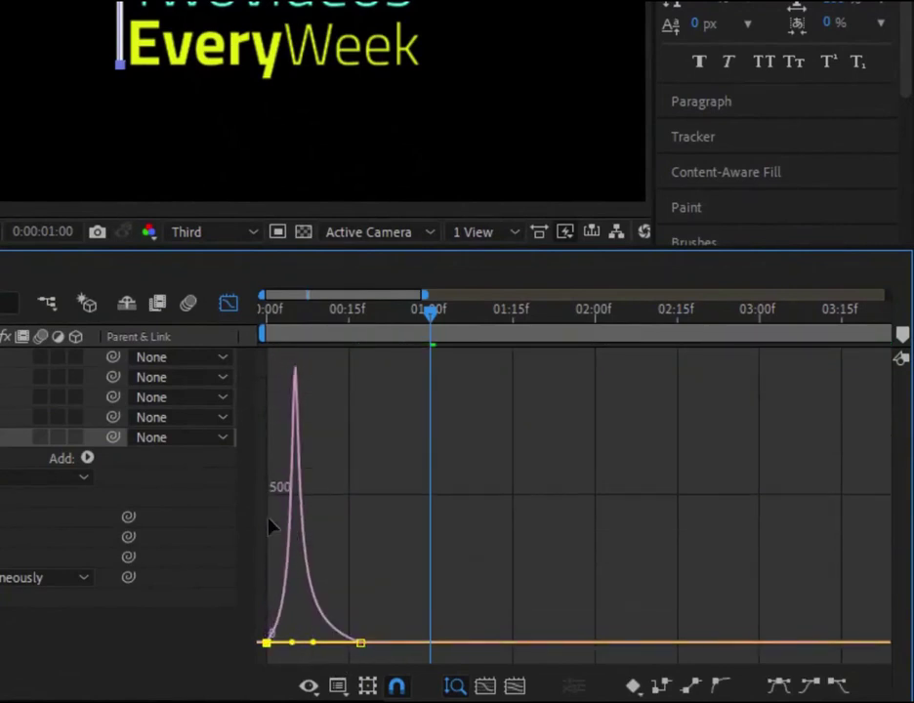
click(226, 307)
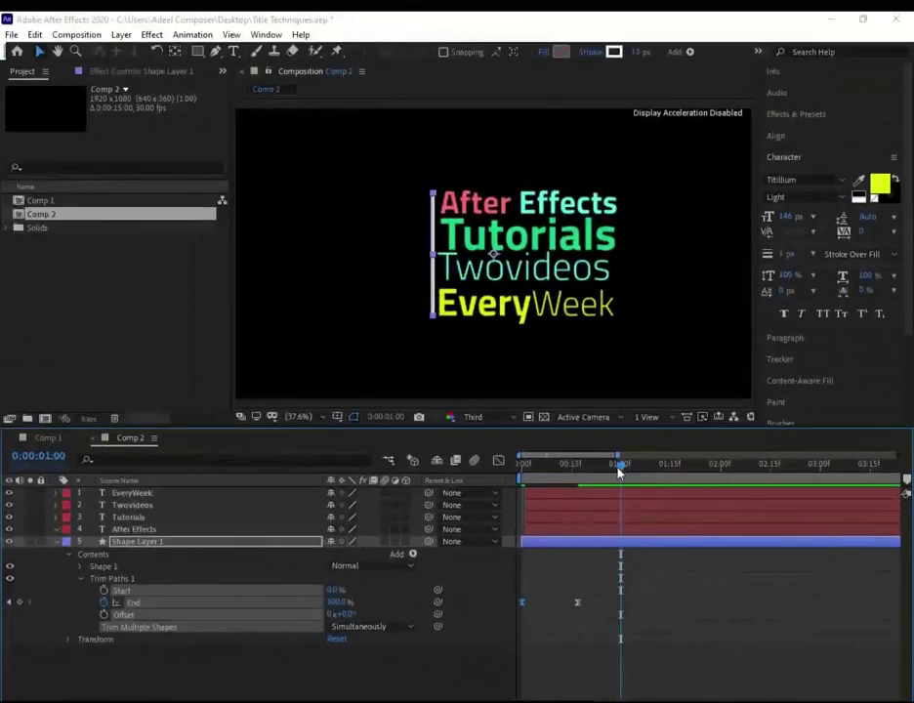
Preview the eased line, rewind, collapse Shape Layer 1, and select text layers EveryWeek through After Effects
key(Home)
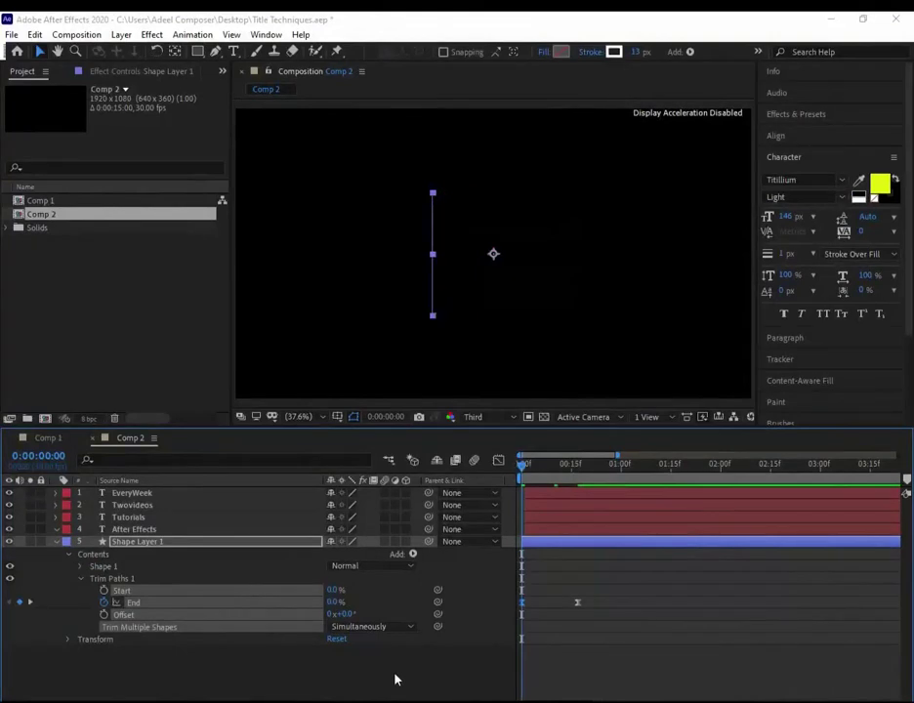
key(space)
key(space)
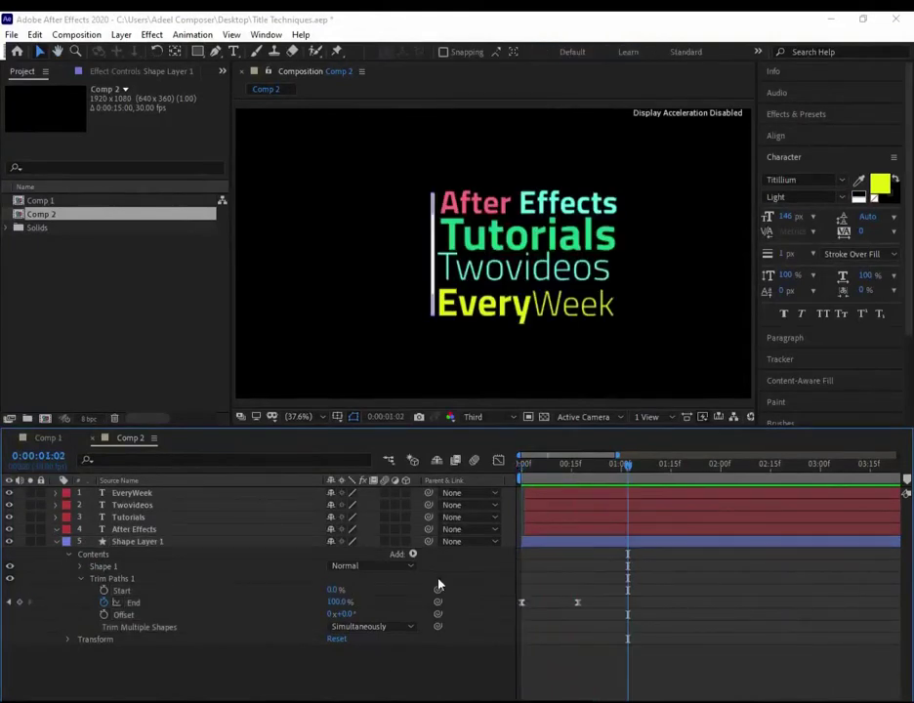
click(520, 473)
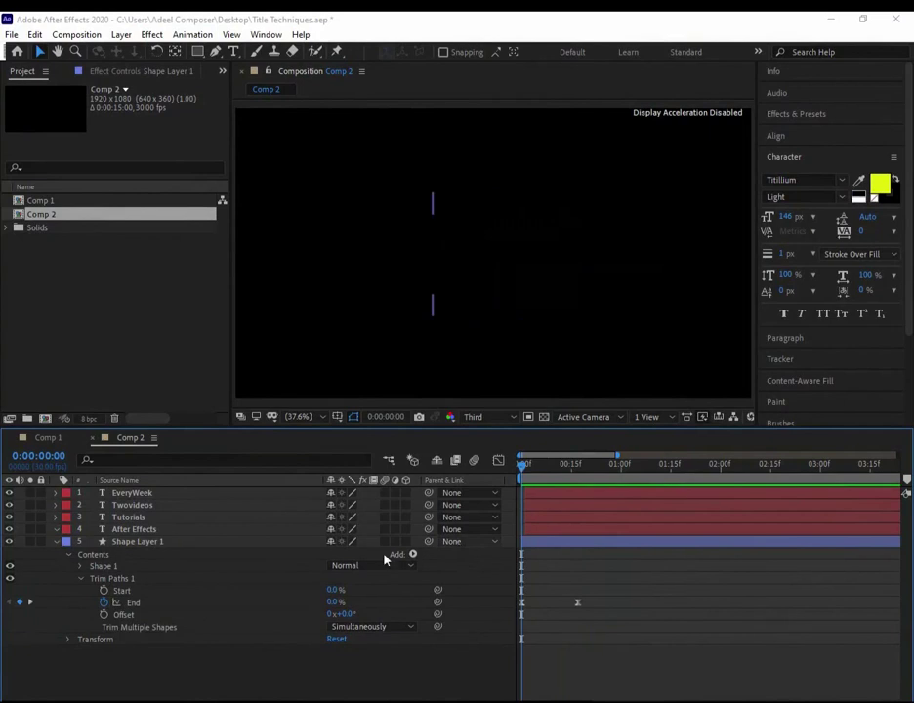
click(57, 541)
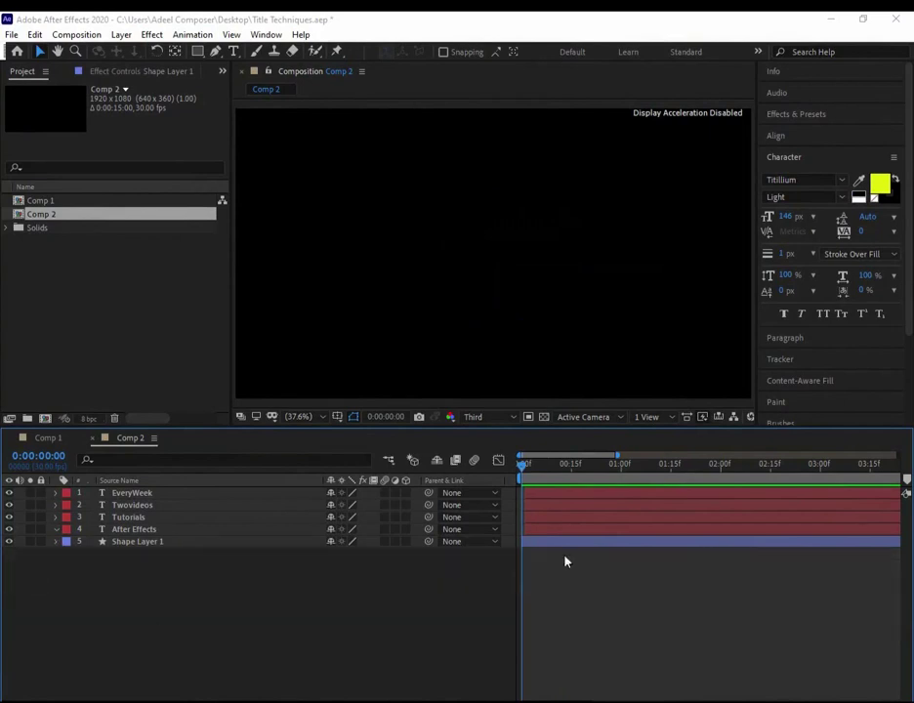
click(216, 494)
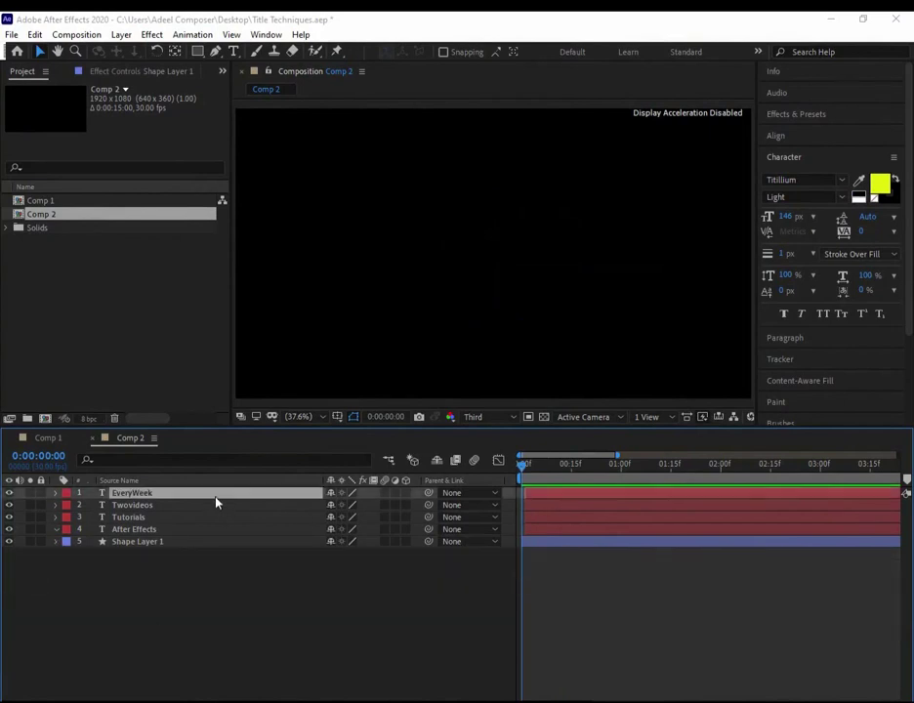
shift+click(208, 529)
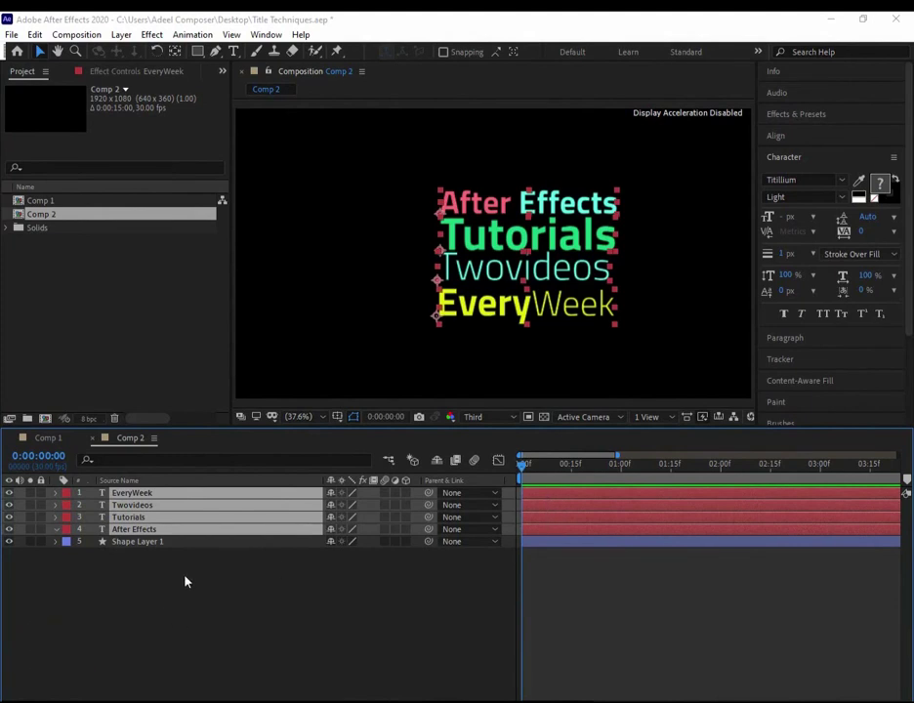
Make the four text layers 3D and keyframe their Y Rotation at 90° at the start
key(r)
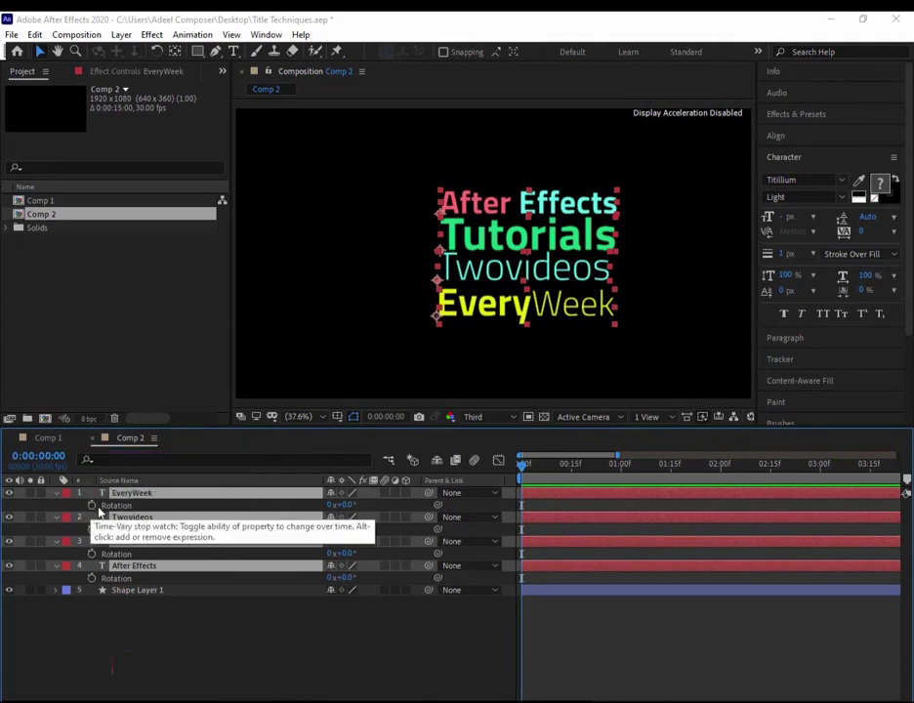
click(407, 494)
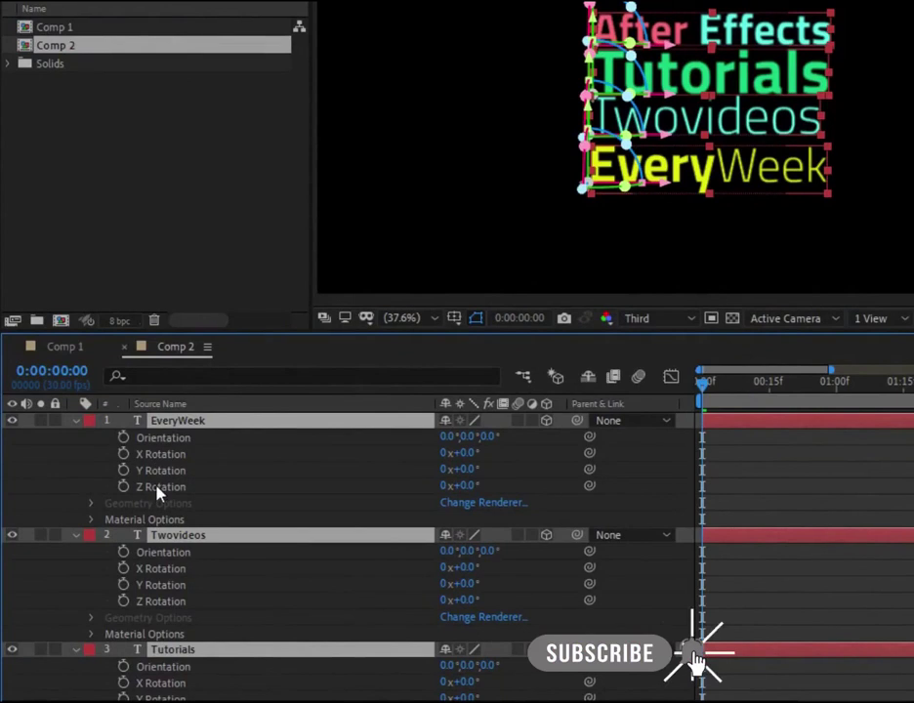
click(468, 470)
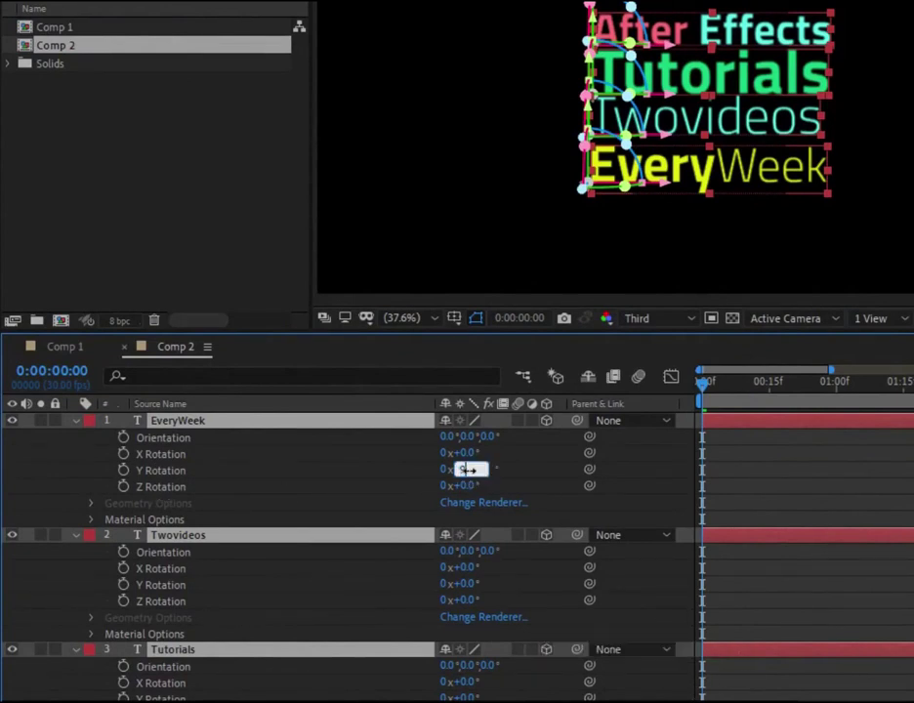
key(Return)
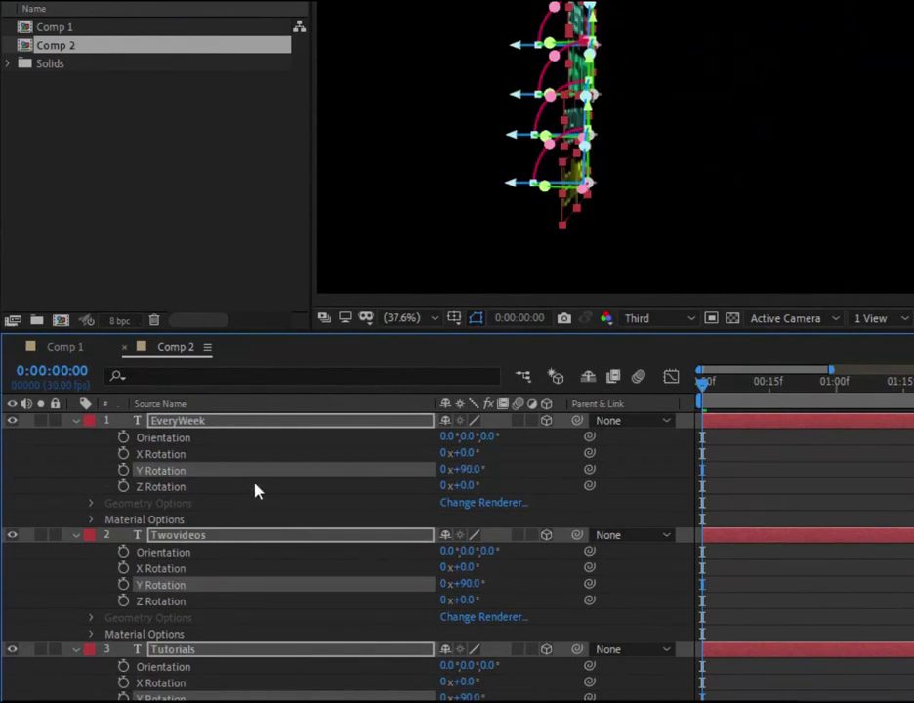
click(124, 471)
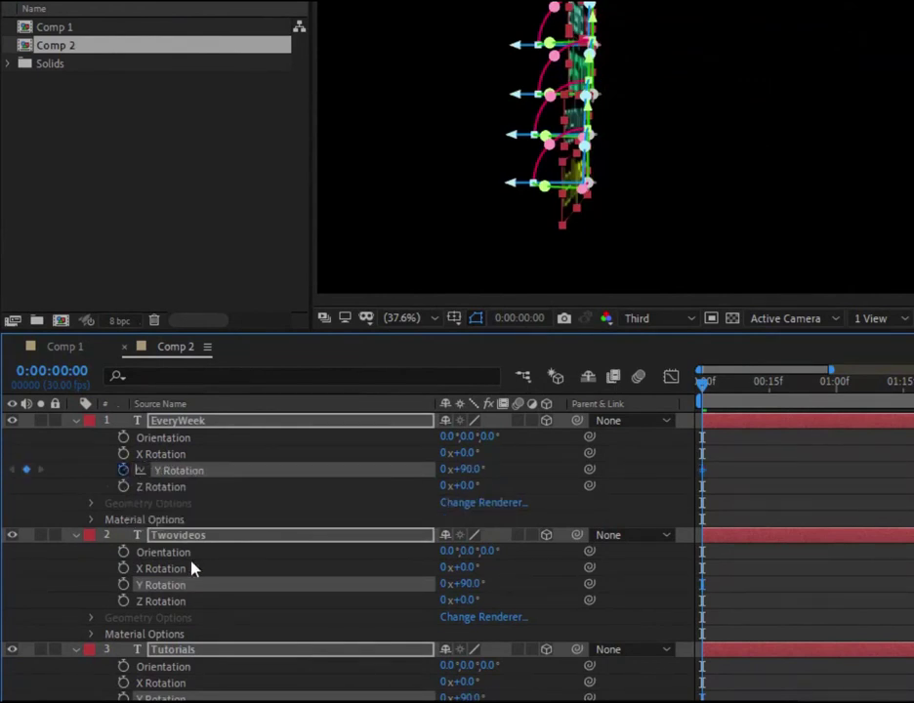
click(742, 426)
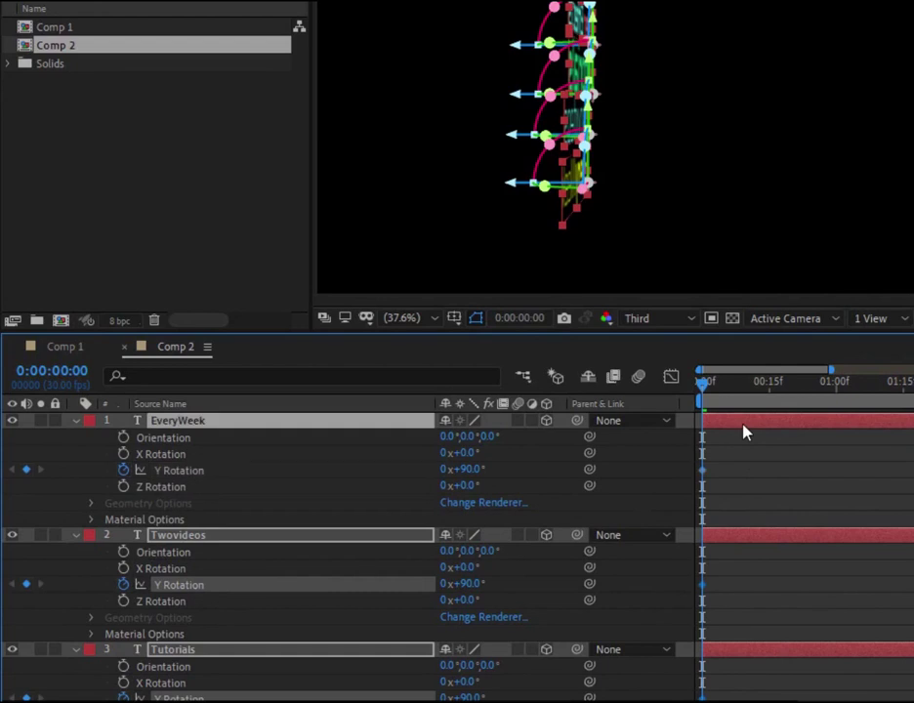
click(747, 431)
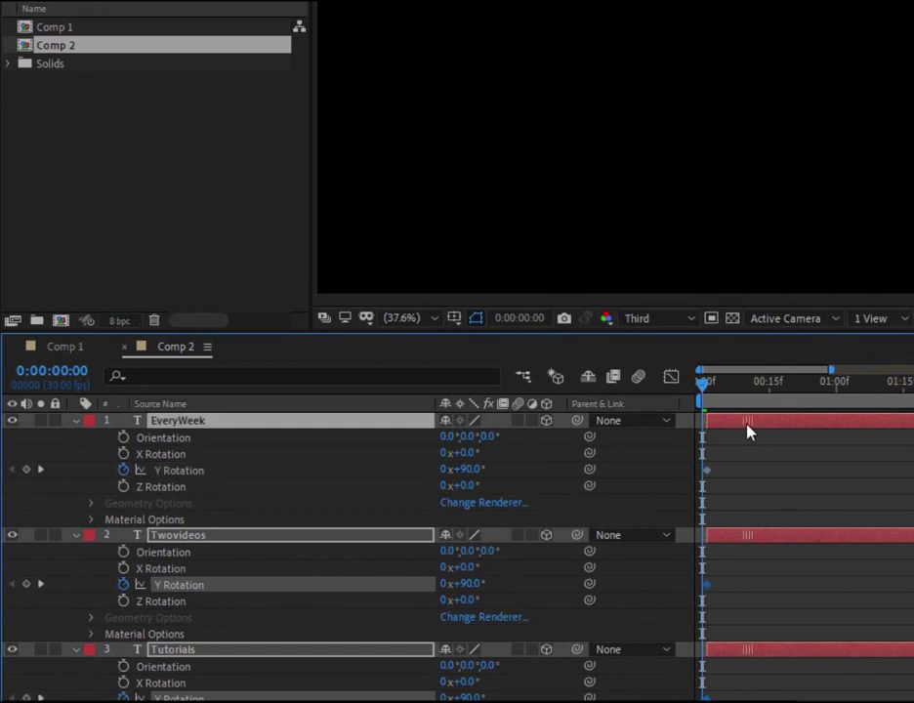
click(747, 430)
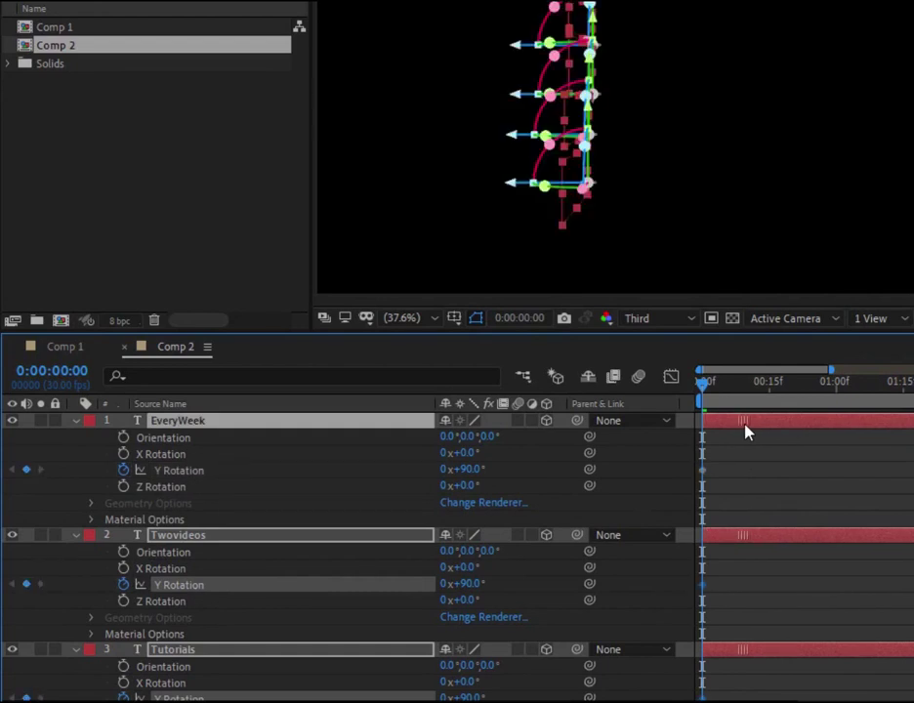
click(749, 431)
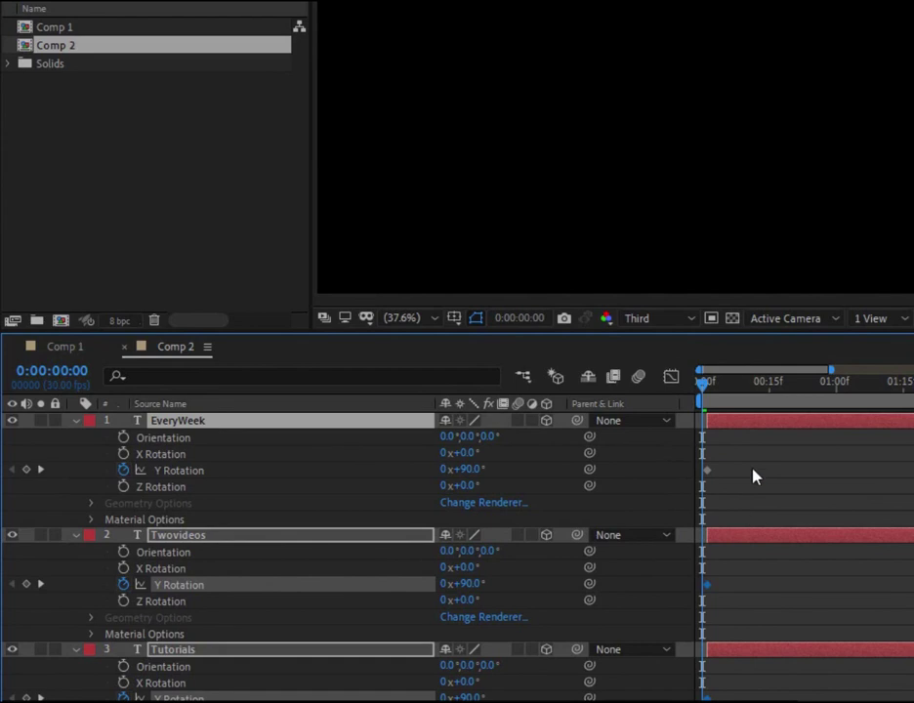
Set Y Rotation to 0° at frame 7 and preview the lines swinging in
click(728, 389)
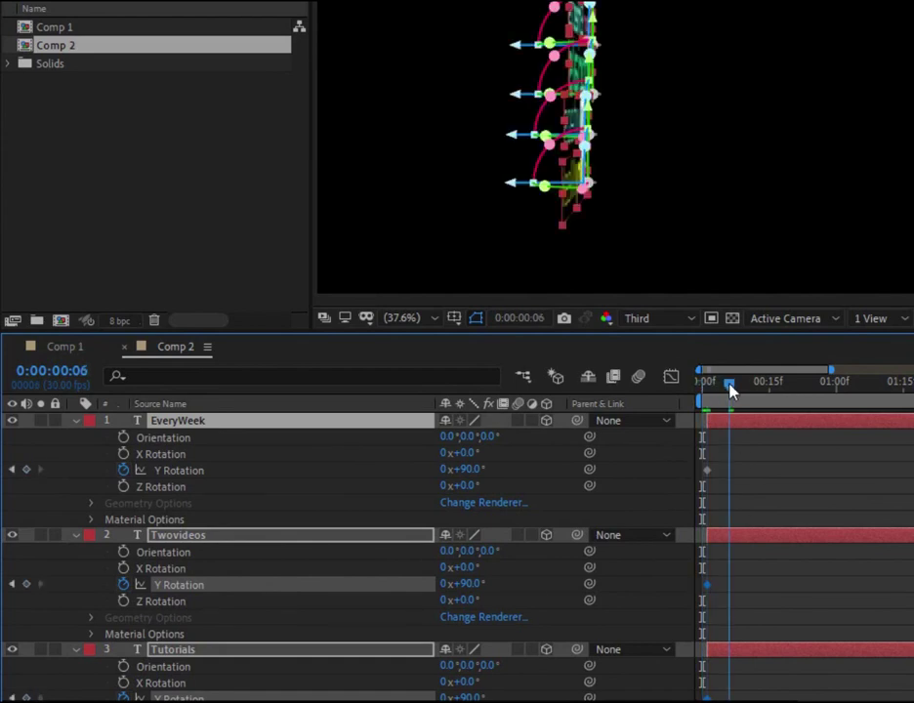
drag(731, 391, 734, 387)
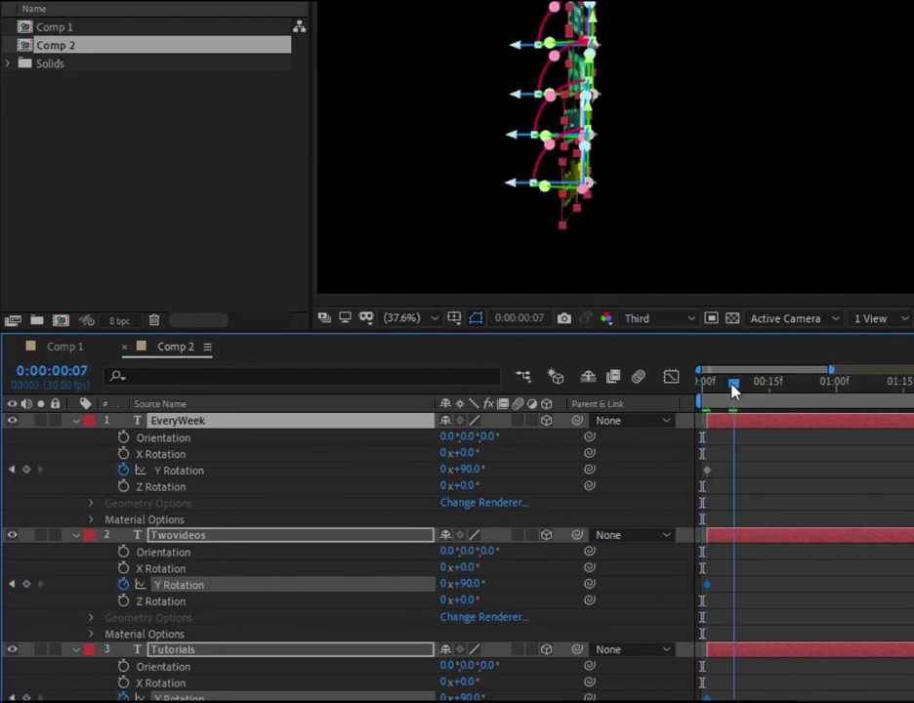
click(471, 470)
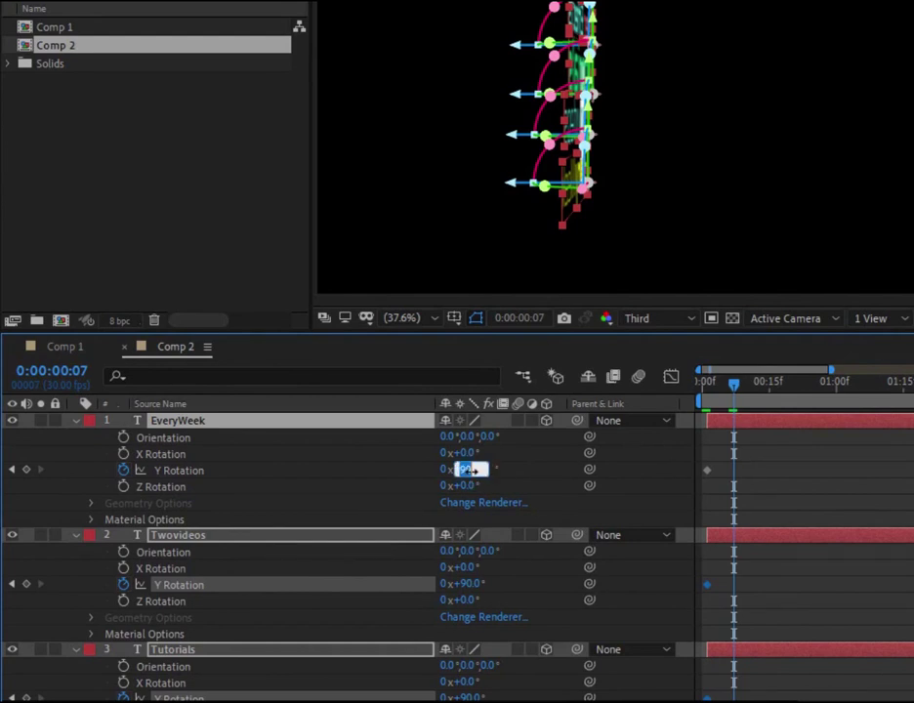
text(0)
key(Return)
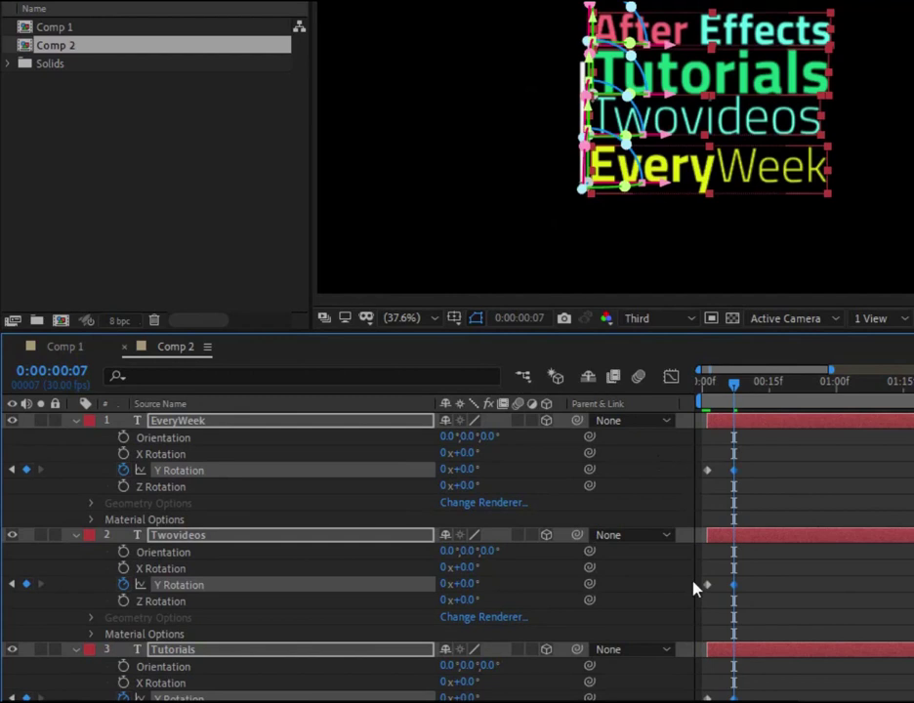
key(Home)
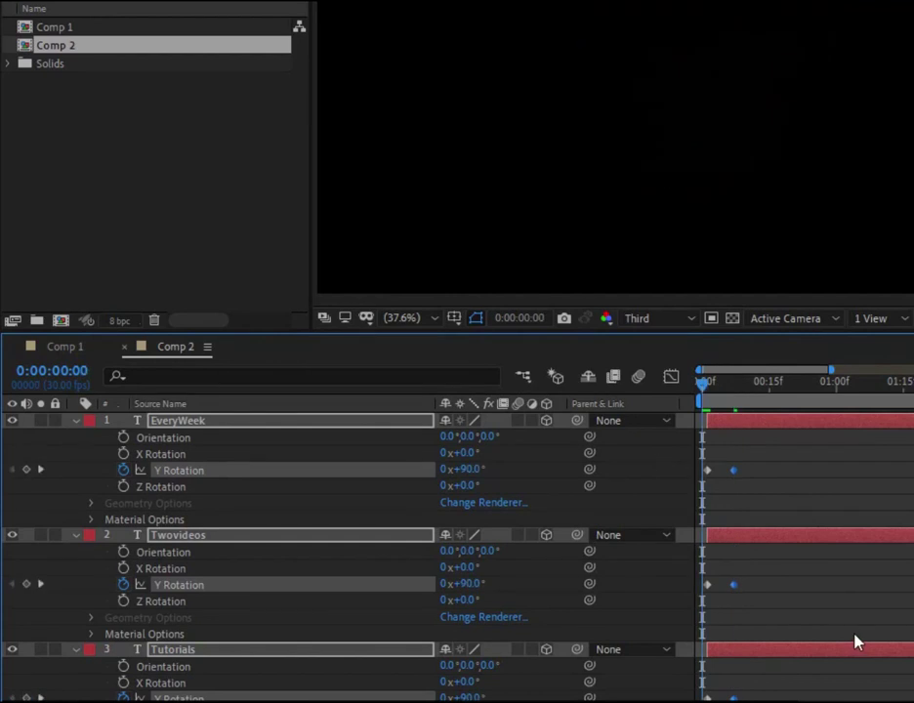
key(space)
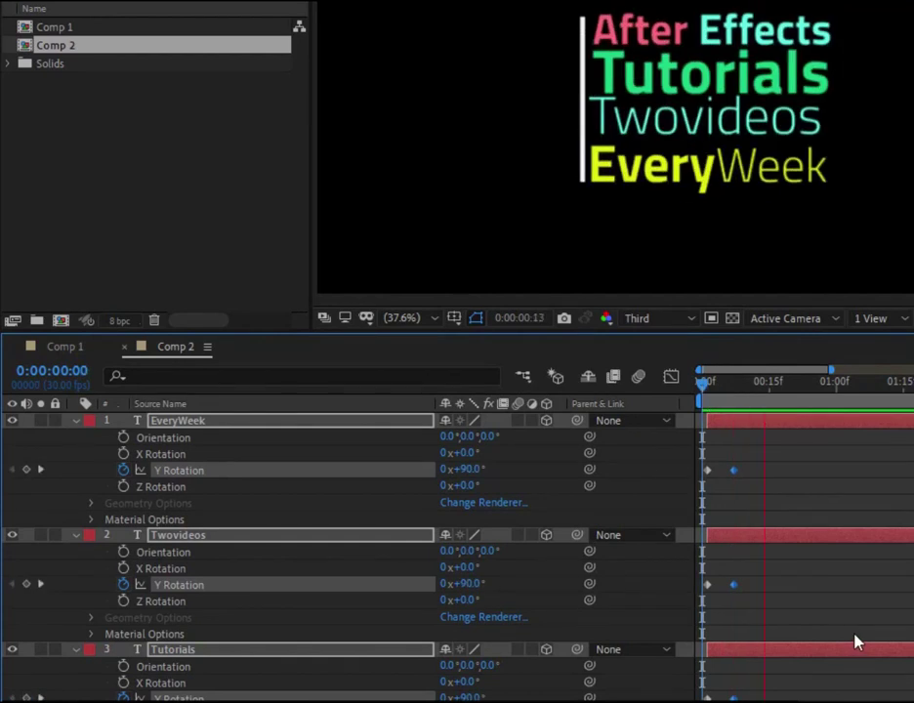
key(space)
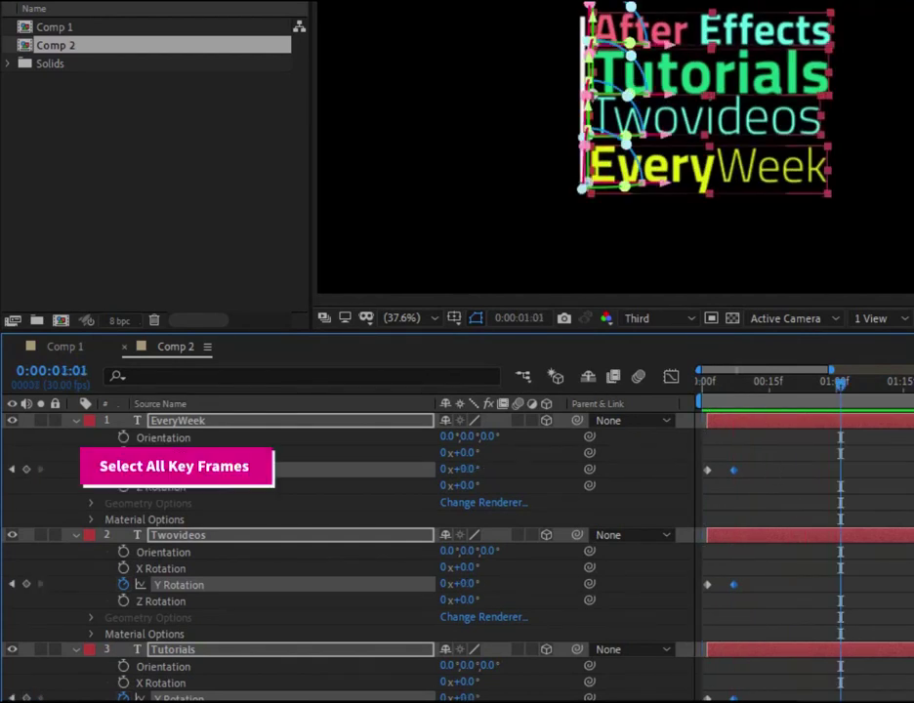
Easy Ease all Y Rotation keyframes and stretch their influence to about 78% in the speed graph
mouse_move(724, 643)
mouse_down()
mouse_move(786, 478)
mouse_move(681, 699)
mouse_up()
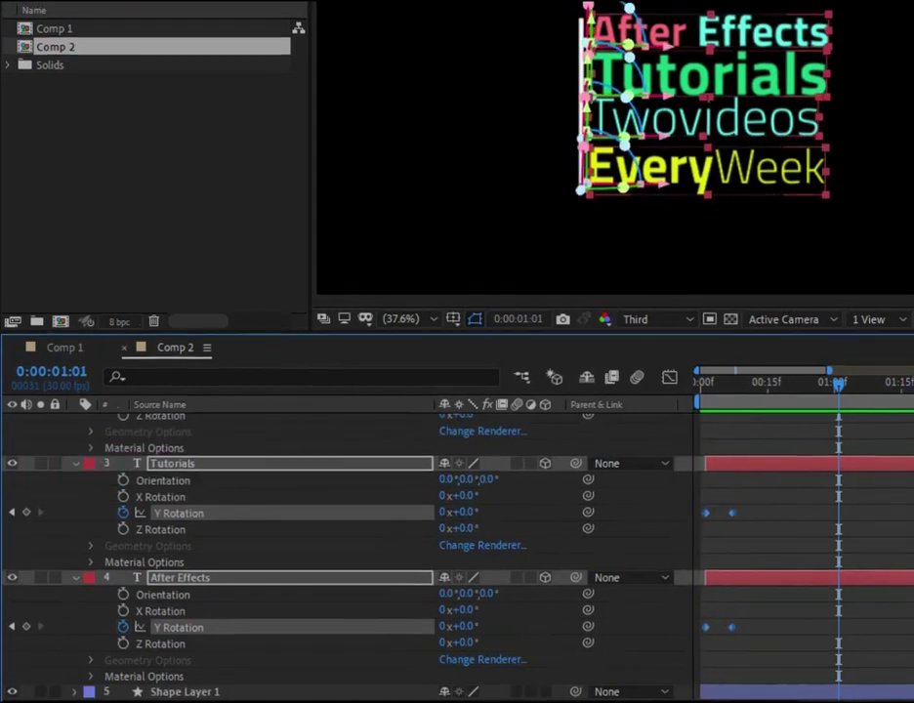
key(F9)
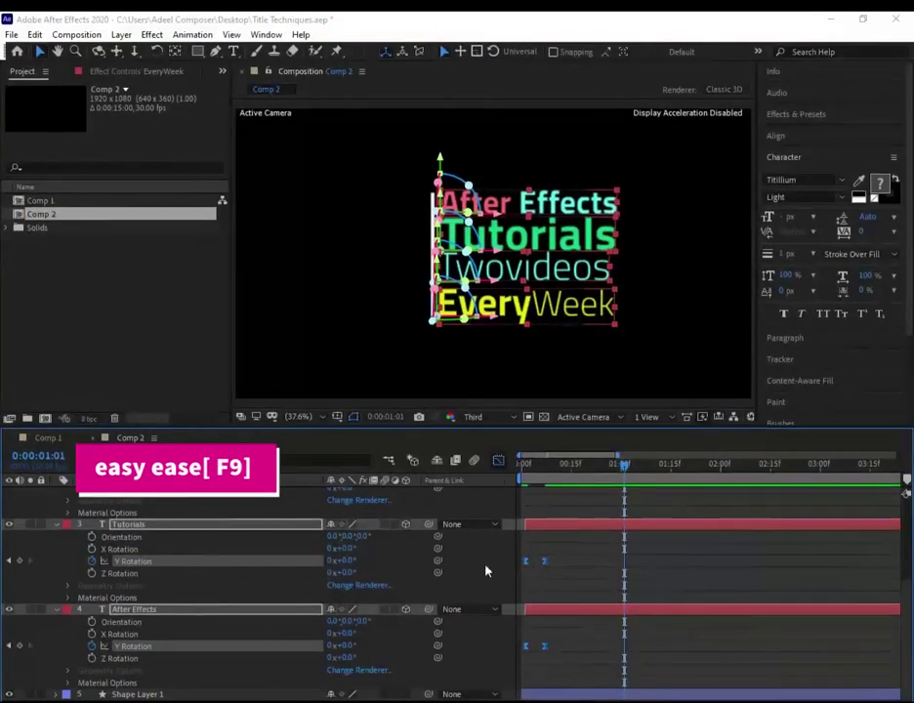
key(shift+F3)
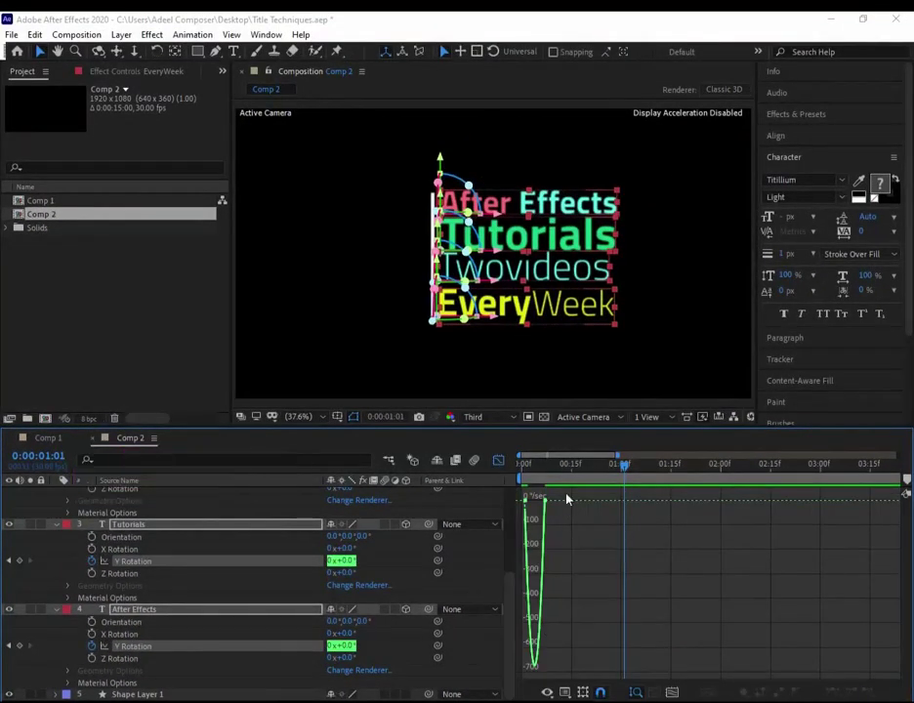
drag(564, 490, 528, 549)
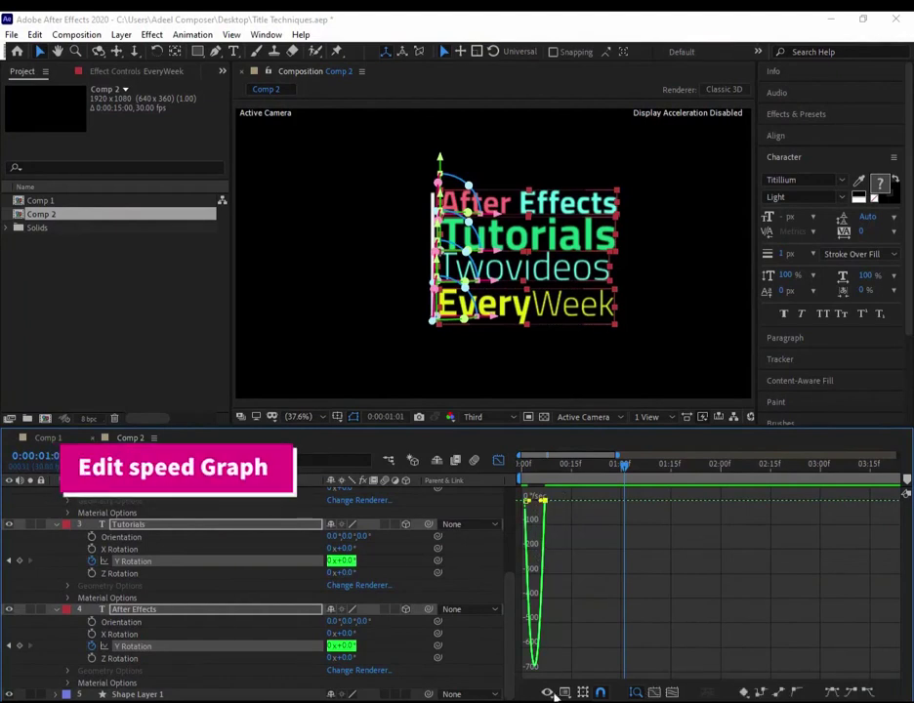
key(equal)
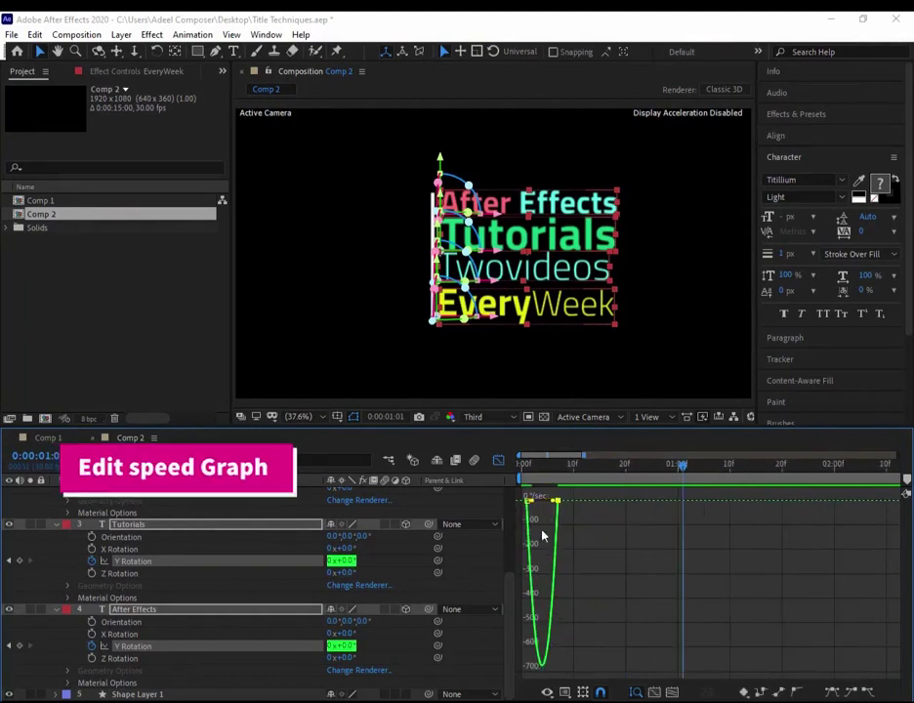
mouse_move(544, 501)
mouse_down()
mouse_move(535, 507)
mouse_move(543, 501)
mouse_up()
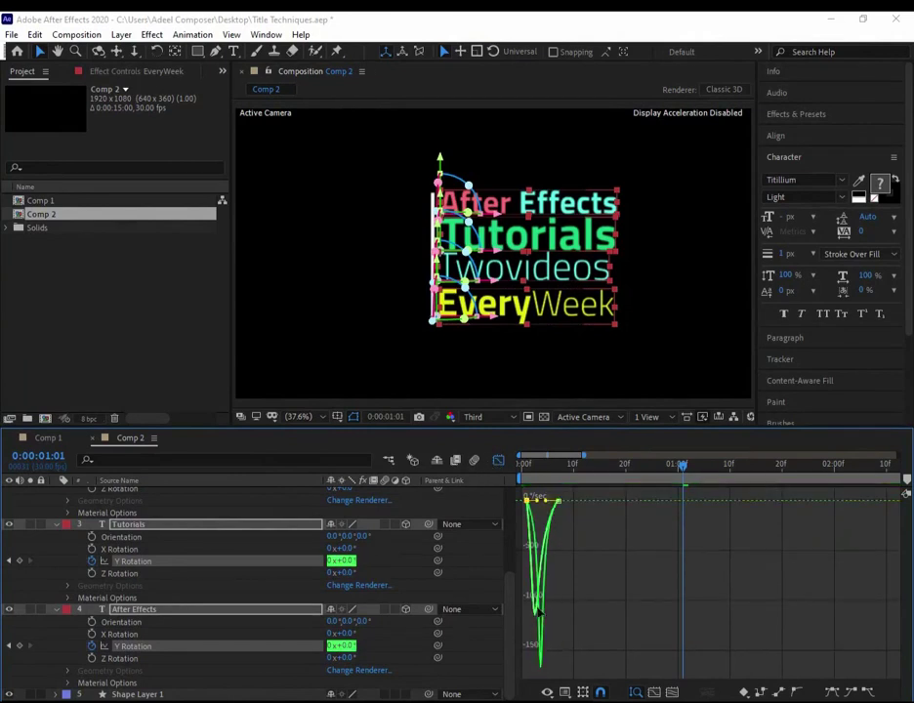
click(497, 460)
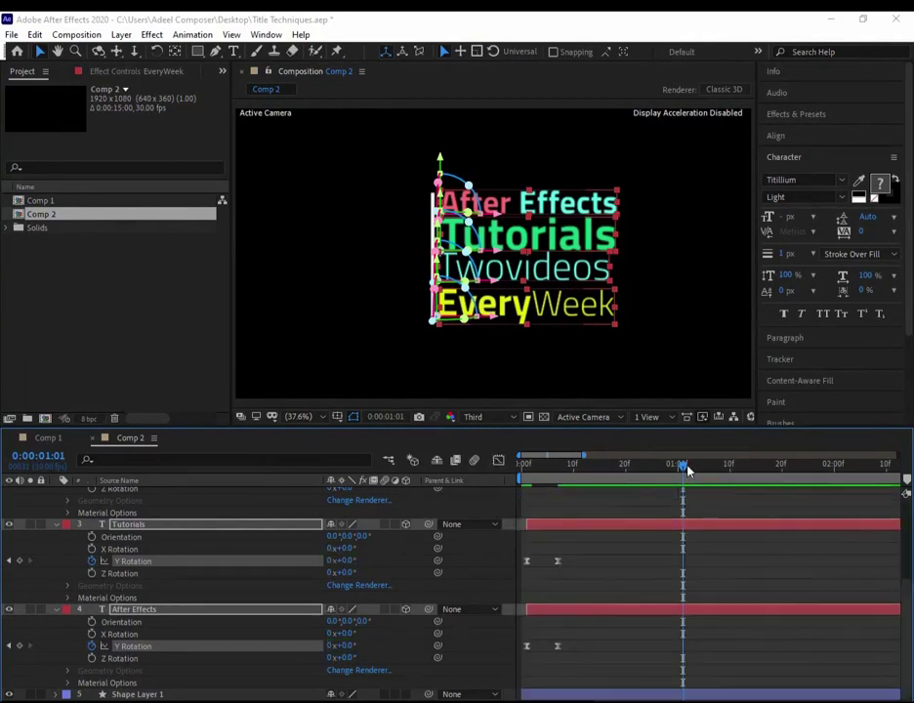
Preview the title animation twice from the start
key(Home)
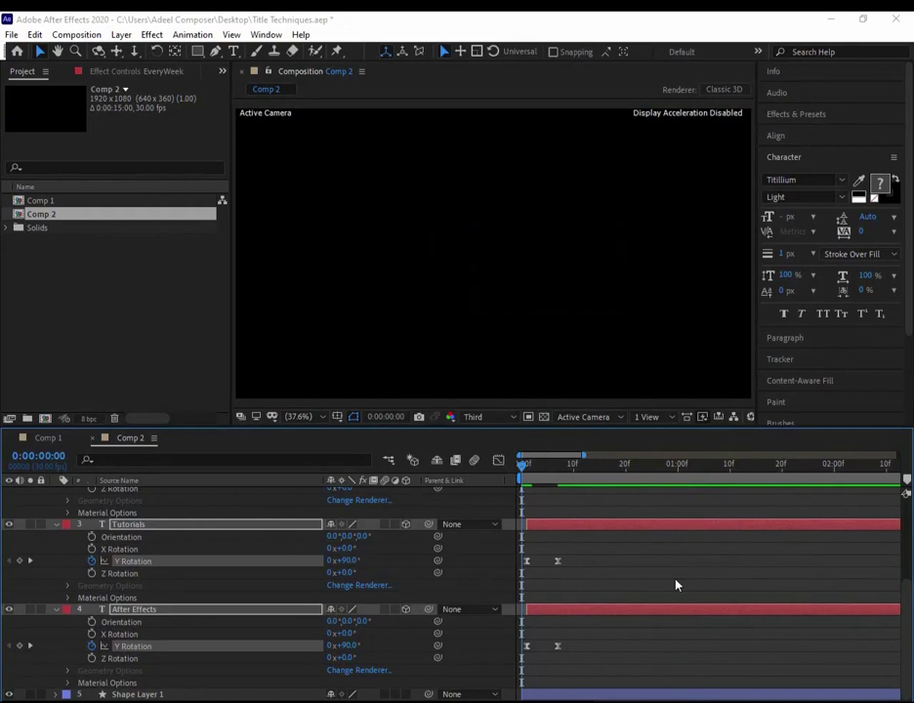
key(space)
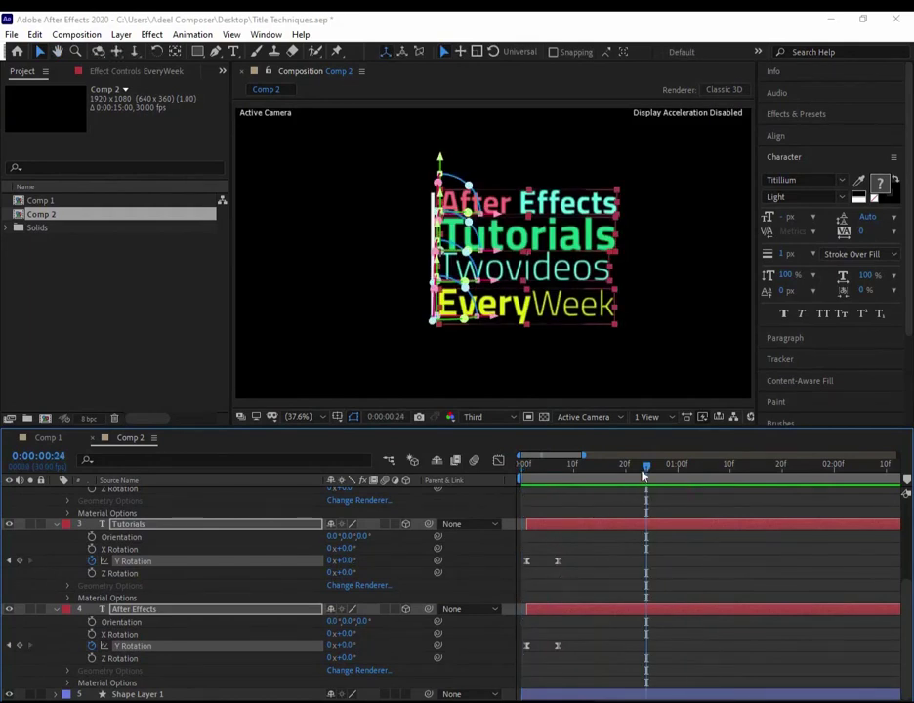
key(Home)
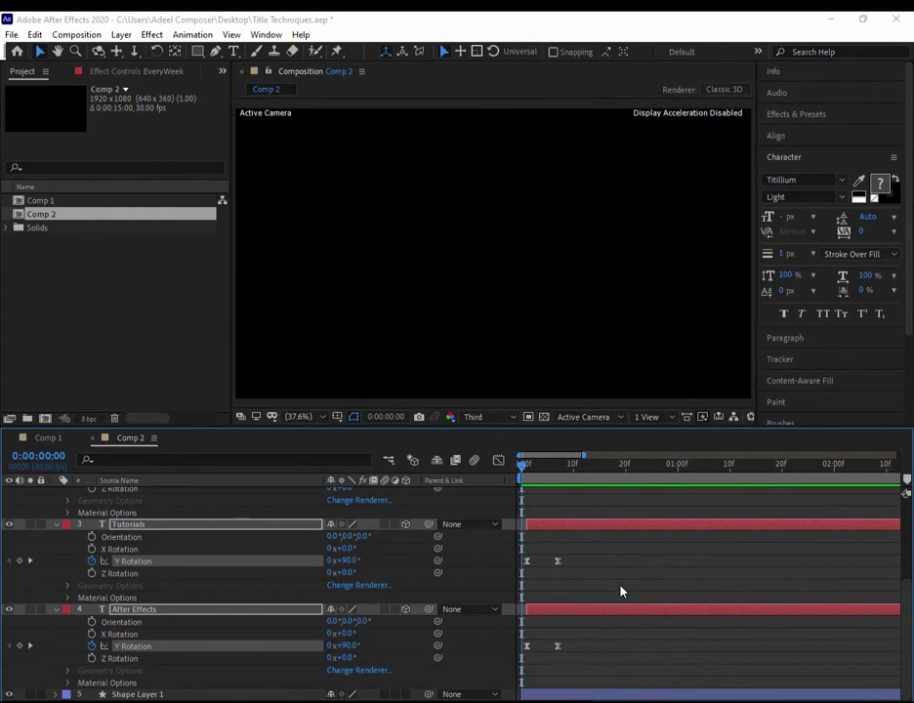
key(space)
Shift the Tutorials and After Effects animations to 0:00 and preview the result
click(571, 534)
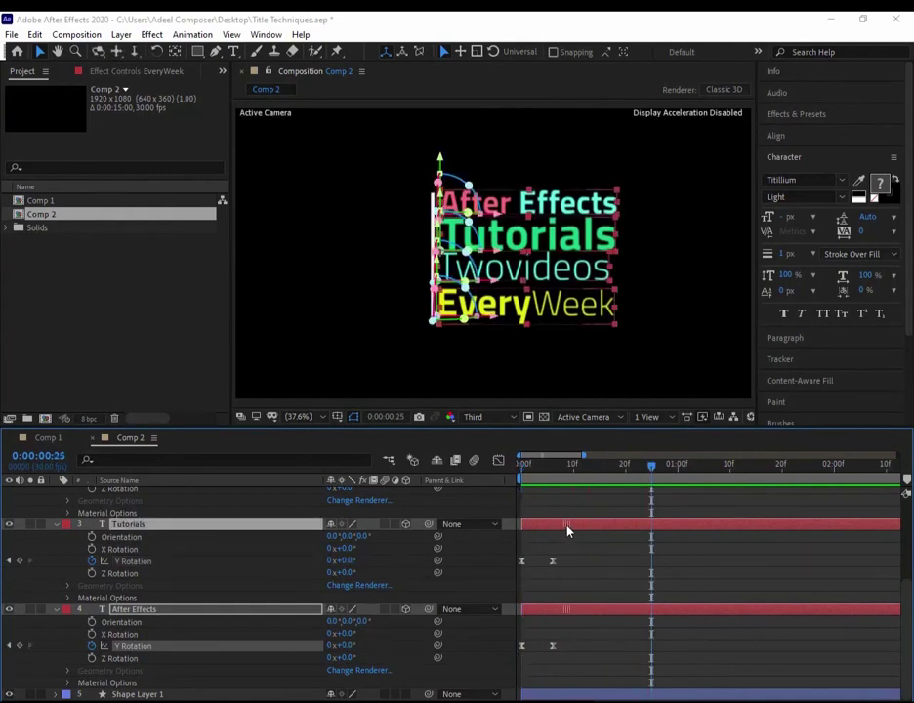
drag(571, 530, 565, 531)
key(Home)
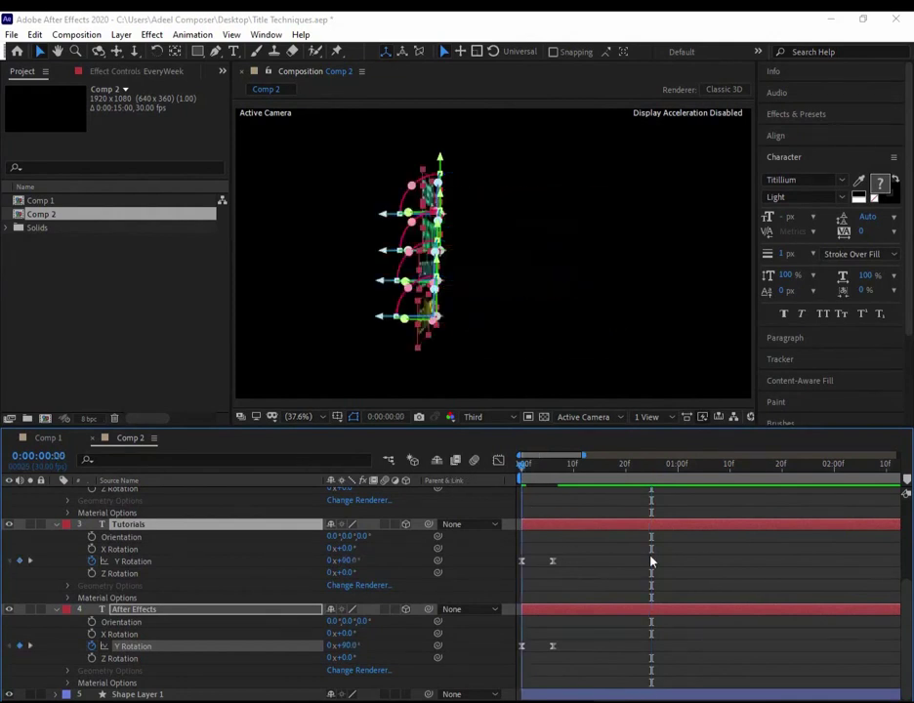
key(space)
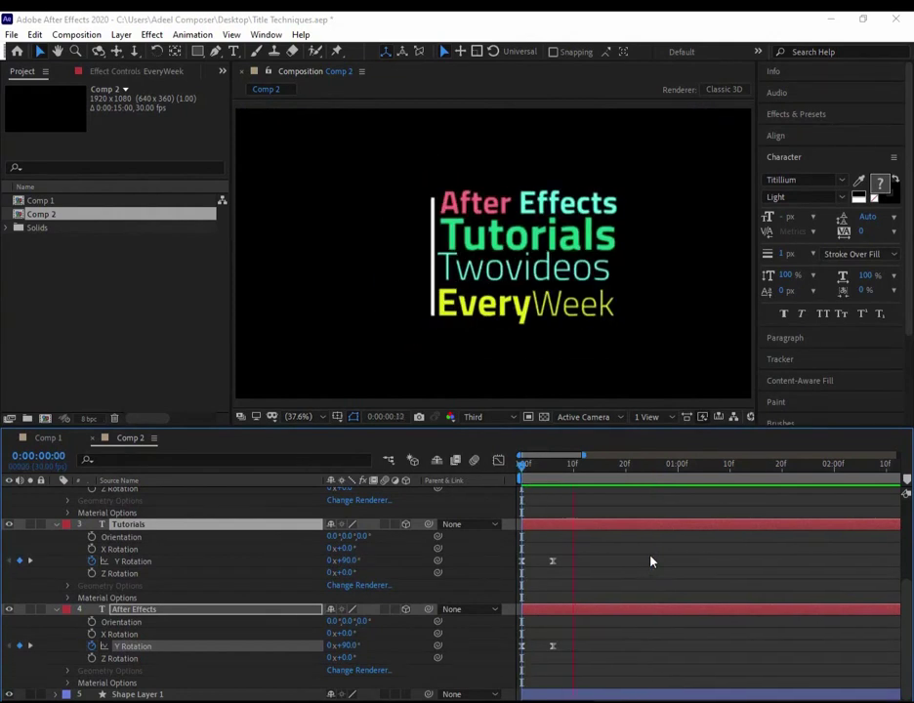
click(696, 486)
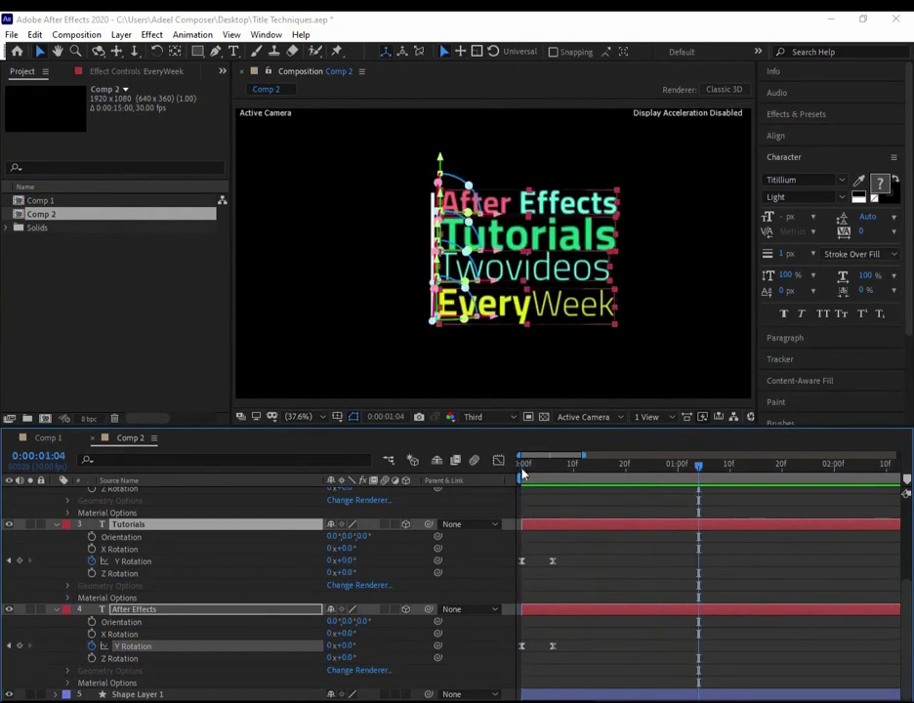
key(Home)
key(space)
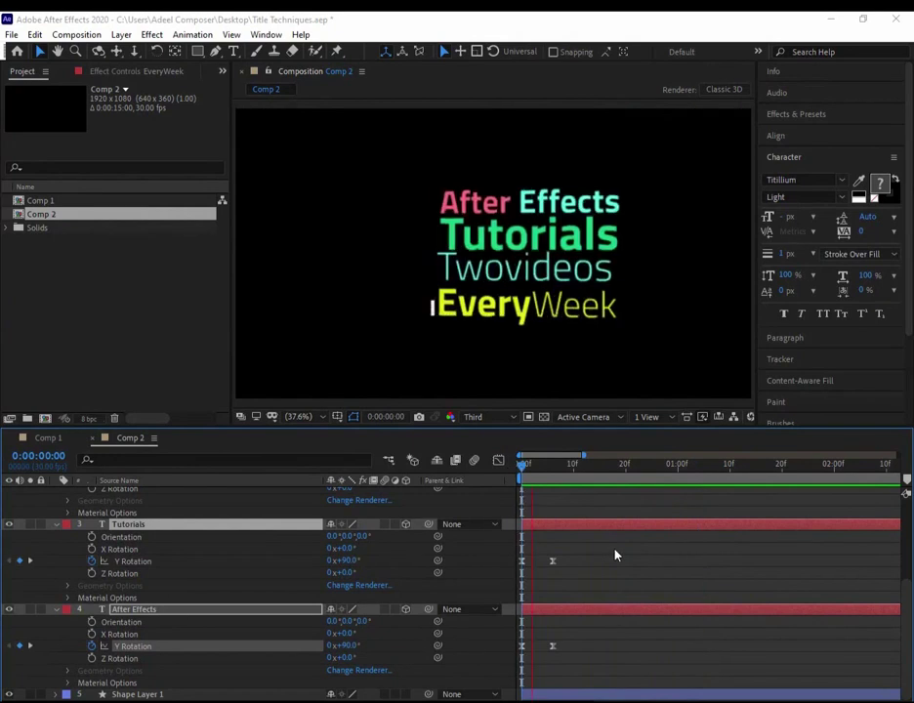
key(space)
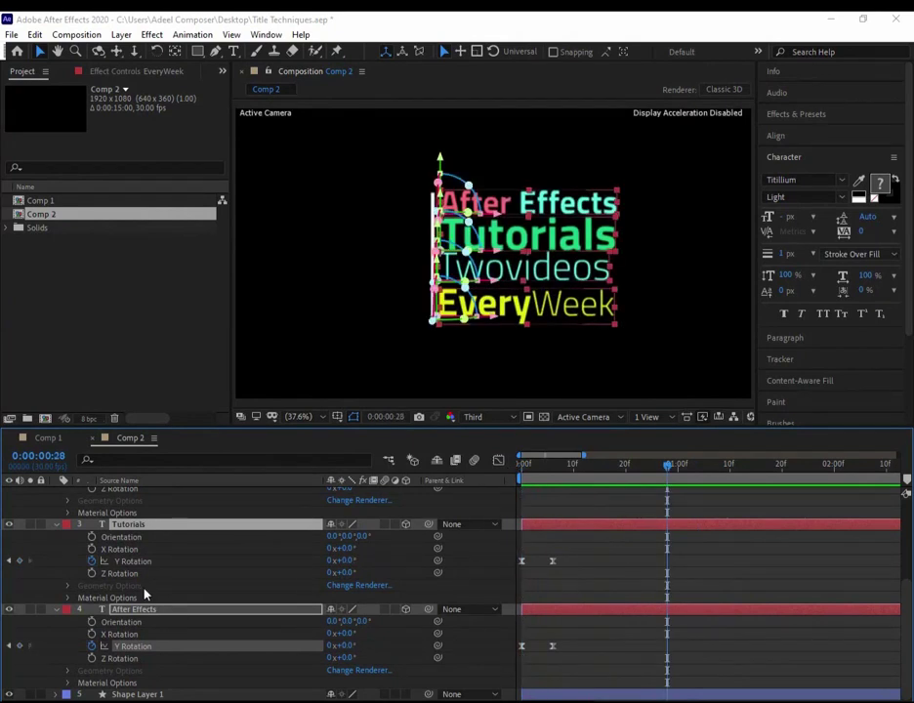
scroll(147, 625, up, 3)
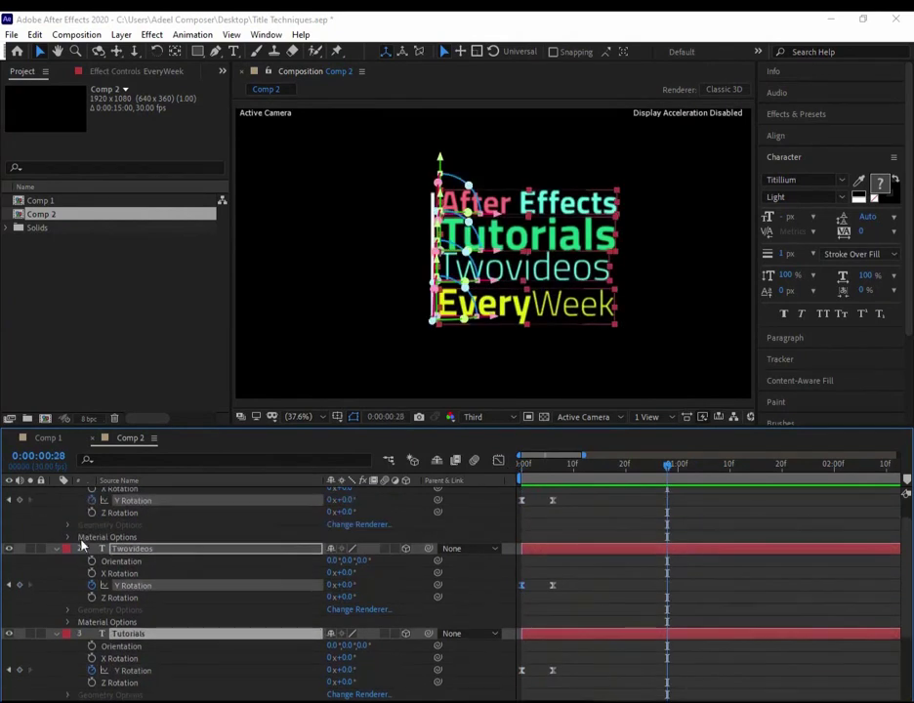
Collapse all layers and zoom the timeline in to frame detail
key(ctrl+a)
click(56, 634)
click(163, 611)
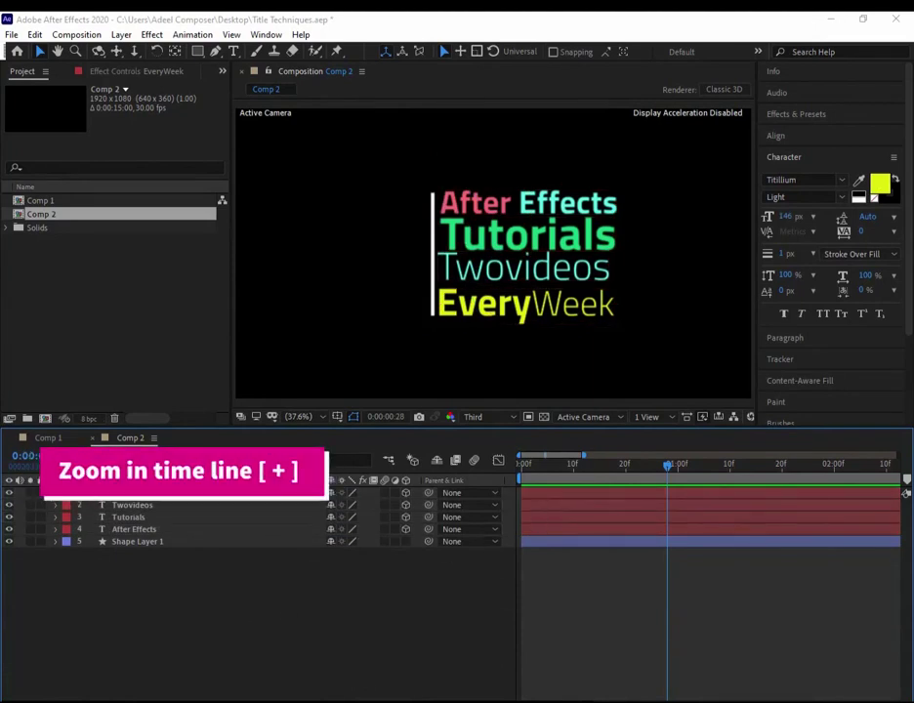
key(equal)
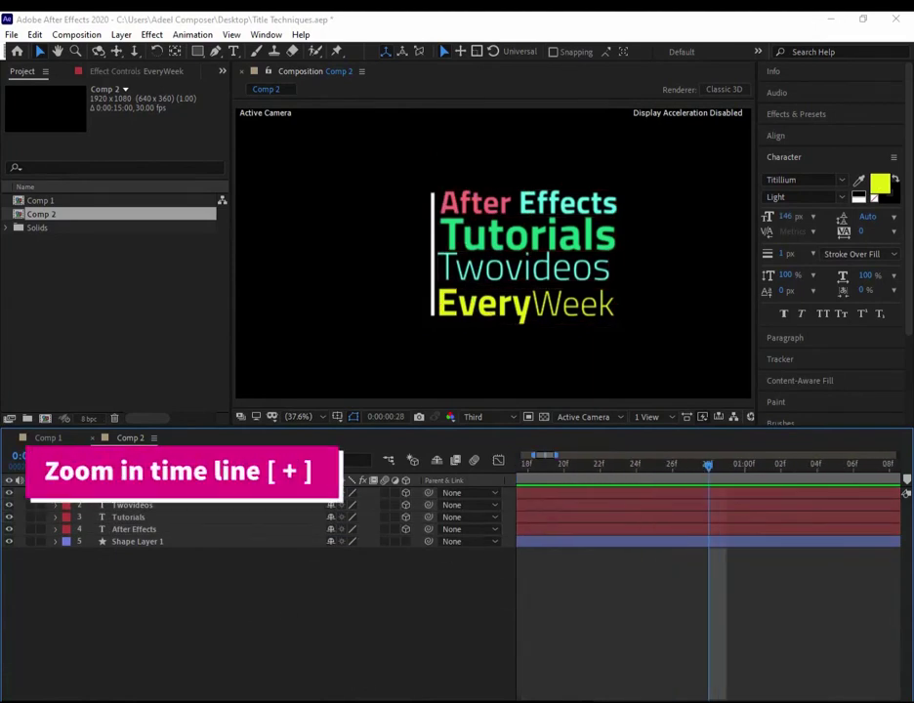
key(equal)
scroll(708, 507, left, 5)
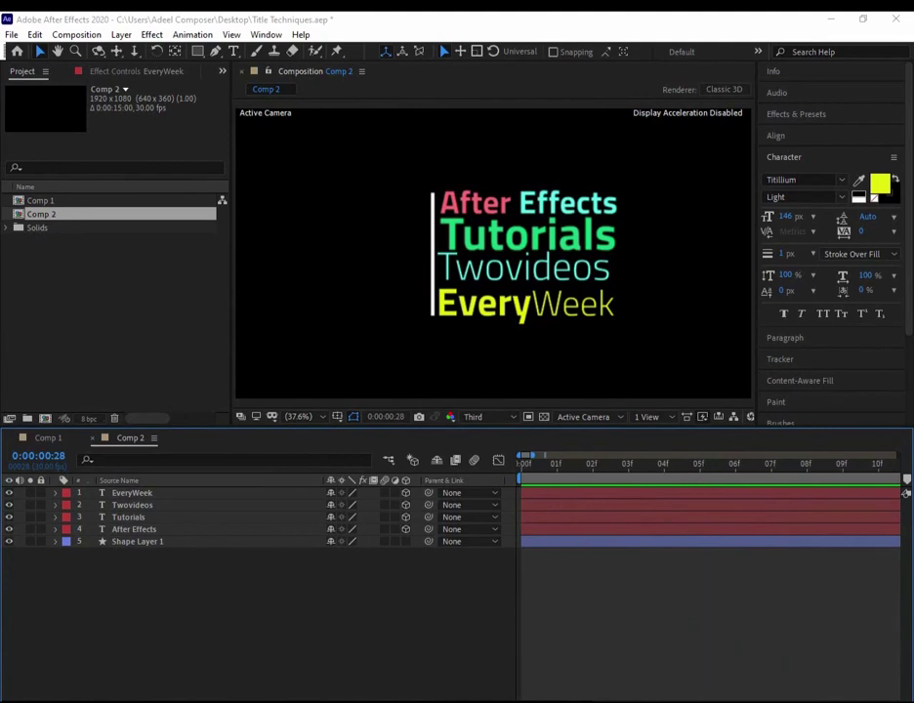
mouse_move(547, 496)
mouse_down()
mouse_move(695, 498)
mouse_move(559, 501)
mouse_up()
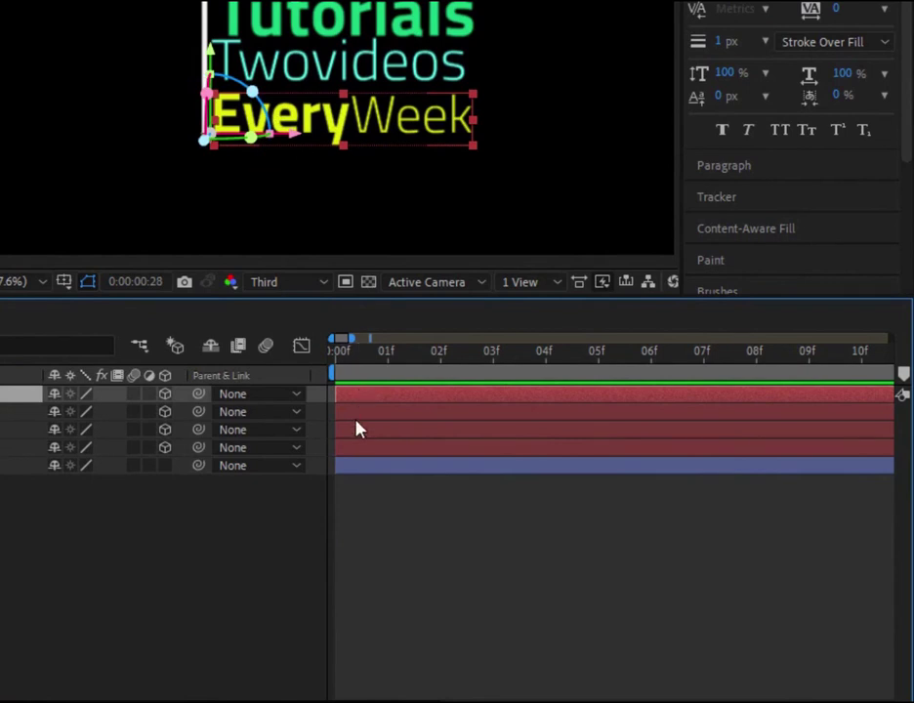
Delay the Twovideos, Tutorials and After Effects layers about five frames each in turn
drag(381, 416, 618, 414)
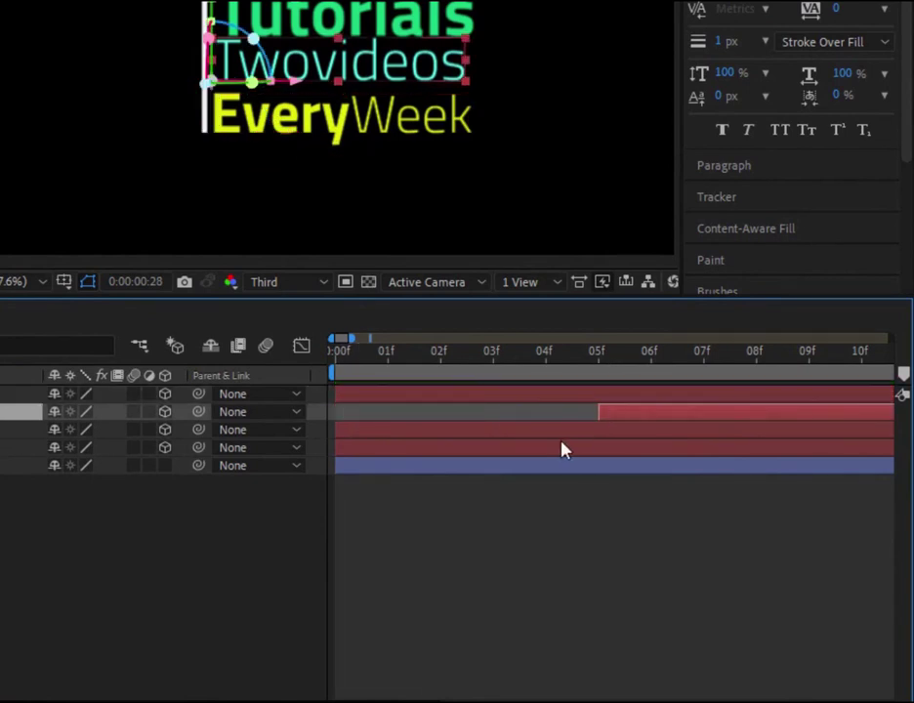
mouse_move(525, 440)
mouse_down()
mouse_move(871, 436)
mouse_move(860, 448)
mouse_move(753, 428)
mouse_up()
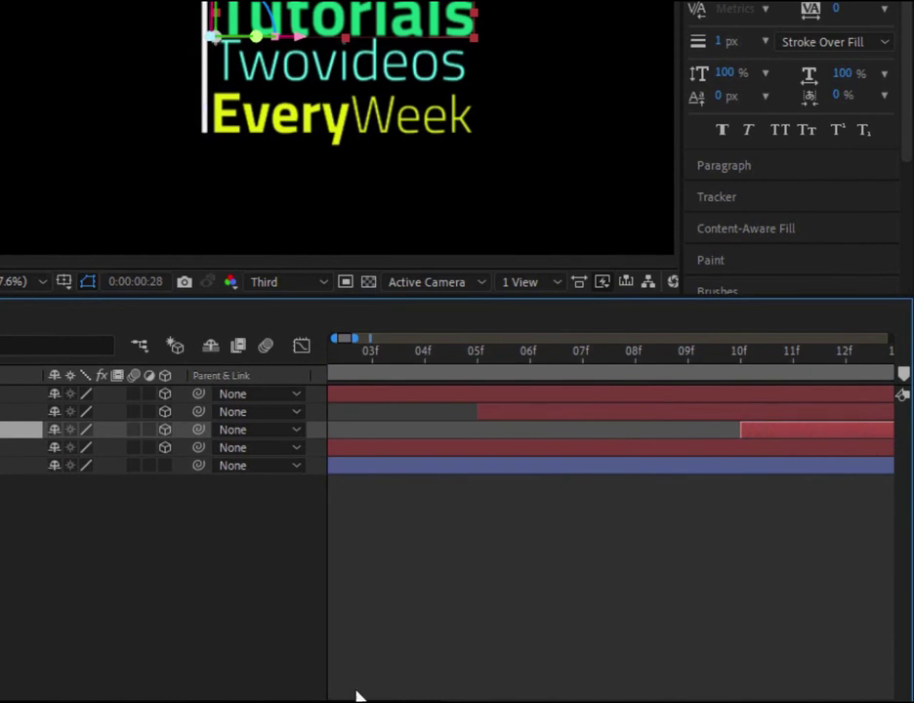
key(semicolon)
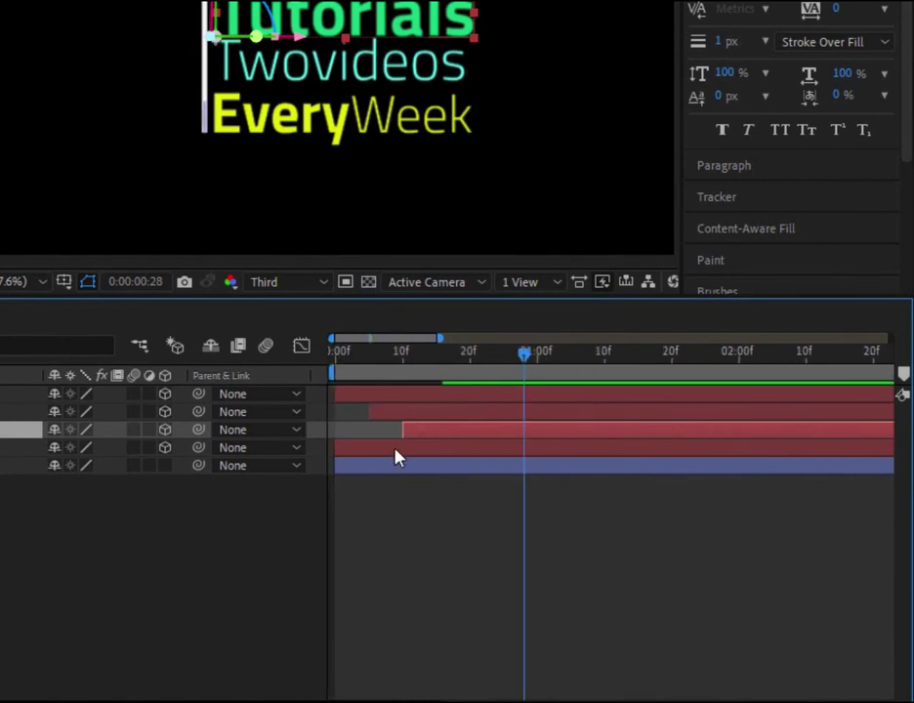
drag(399, 451, 535, 452)
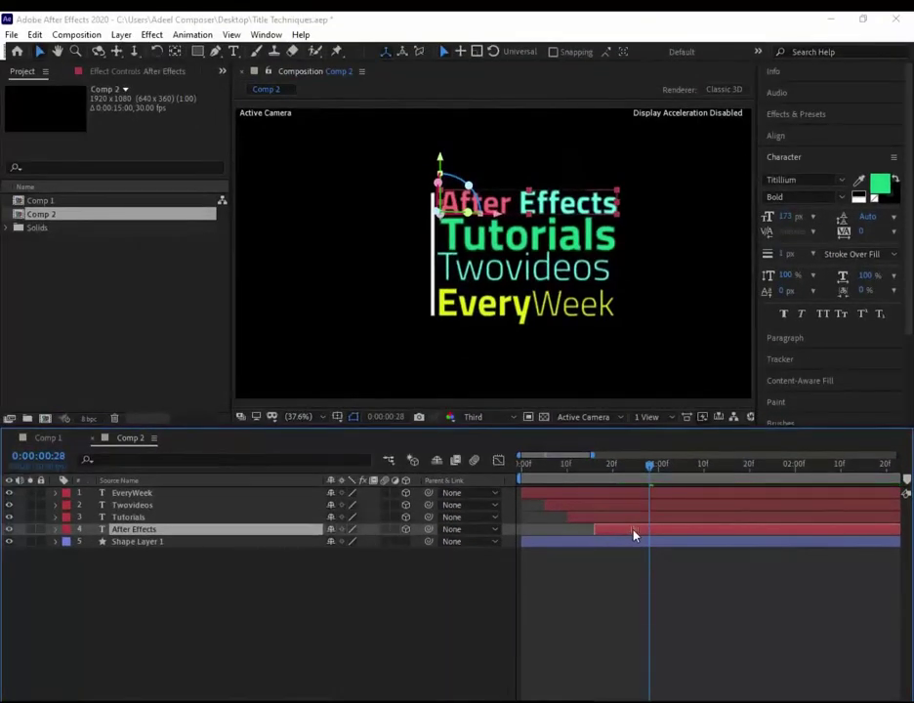
Preview the staggered title animation from the start
key(Home)
key(space)
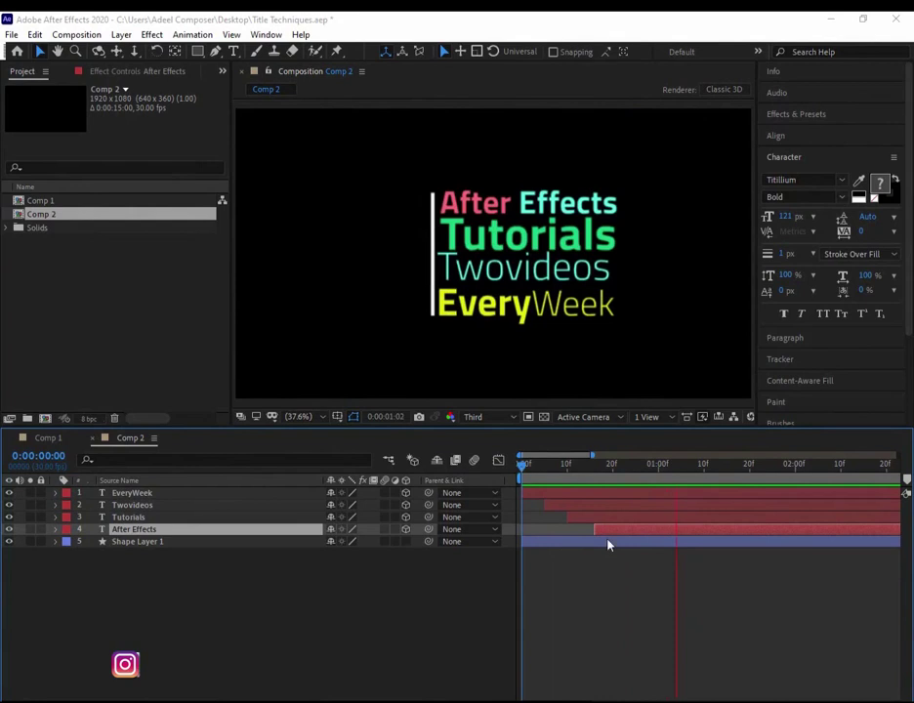
key(space)
key(Home)
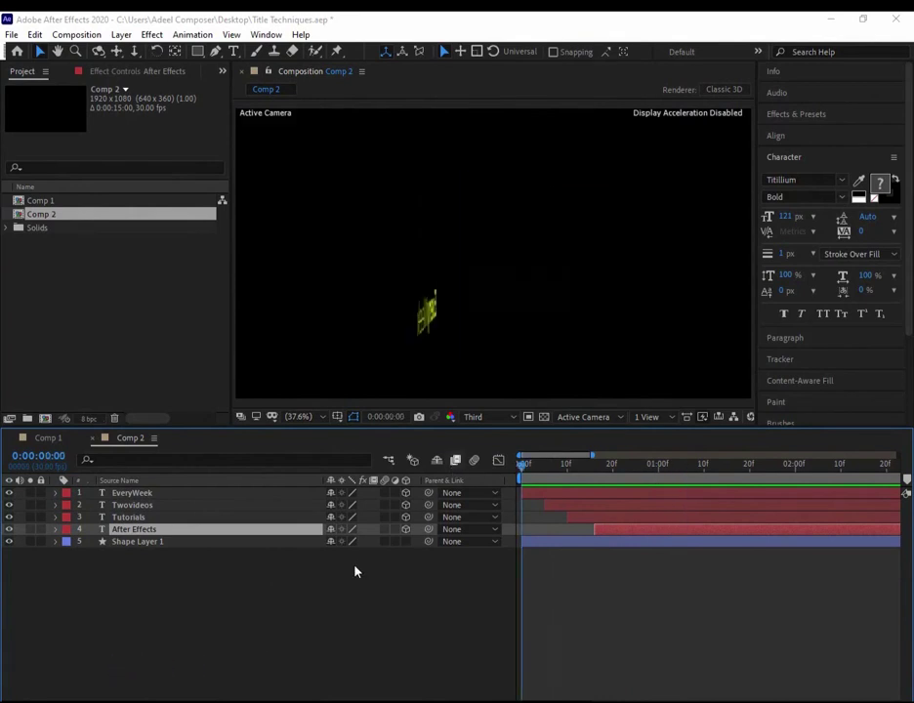
key(space)
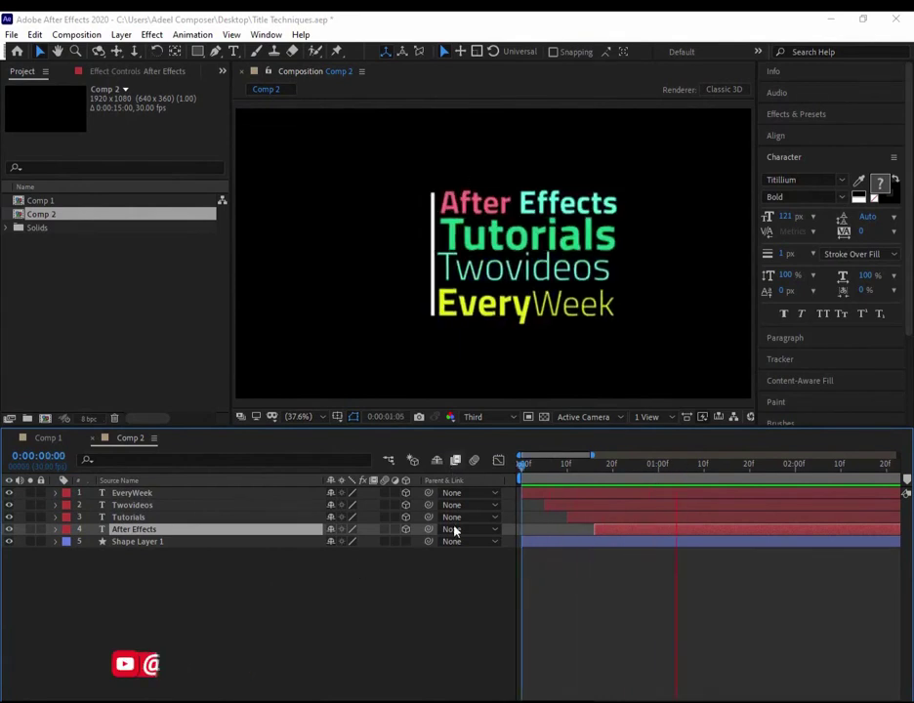
key(space)
click(527, 496)
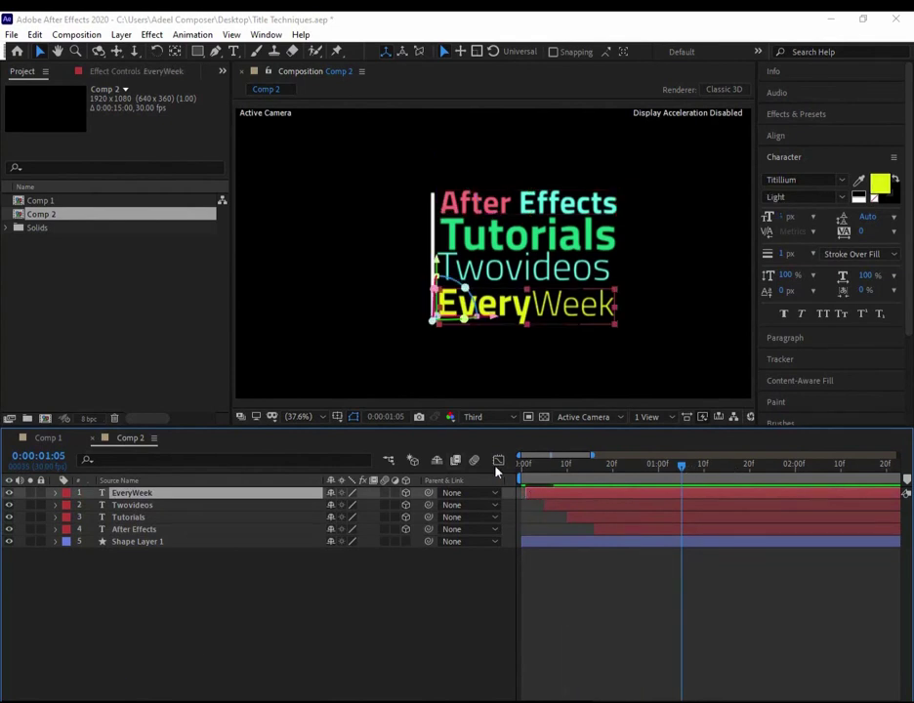
key(Home)
key(space)
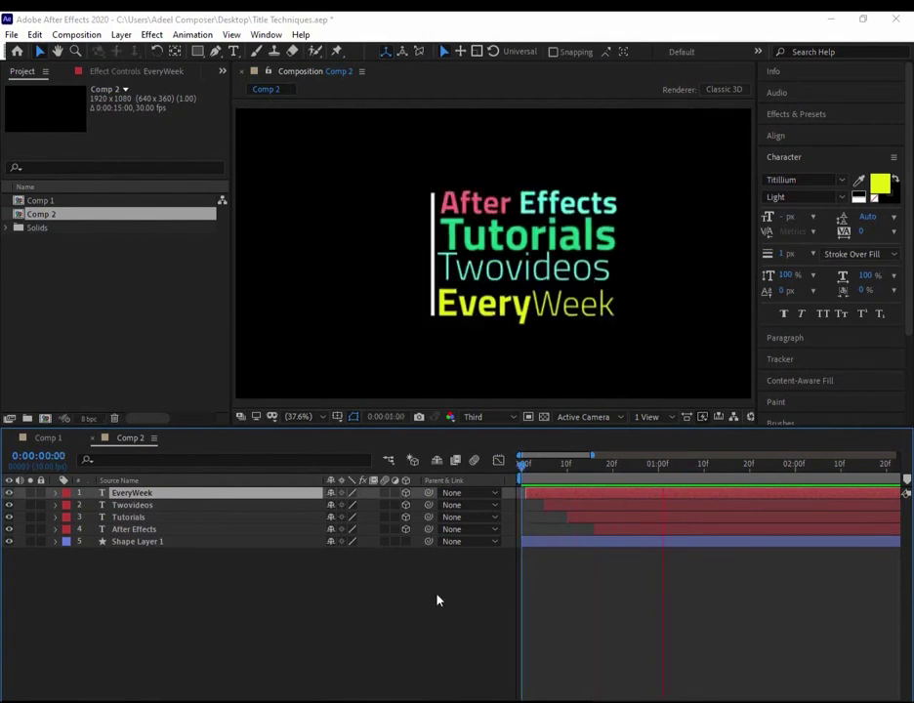
Rewind and replay the title animation
click(718, 468)
click(526, 468)
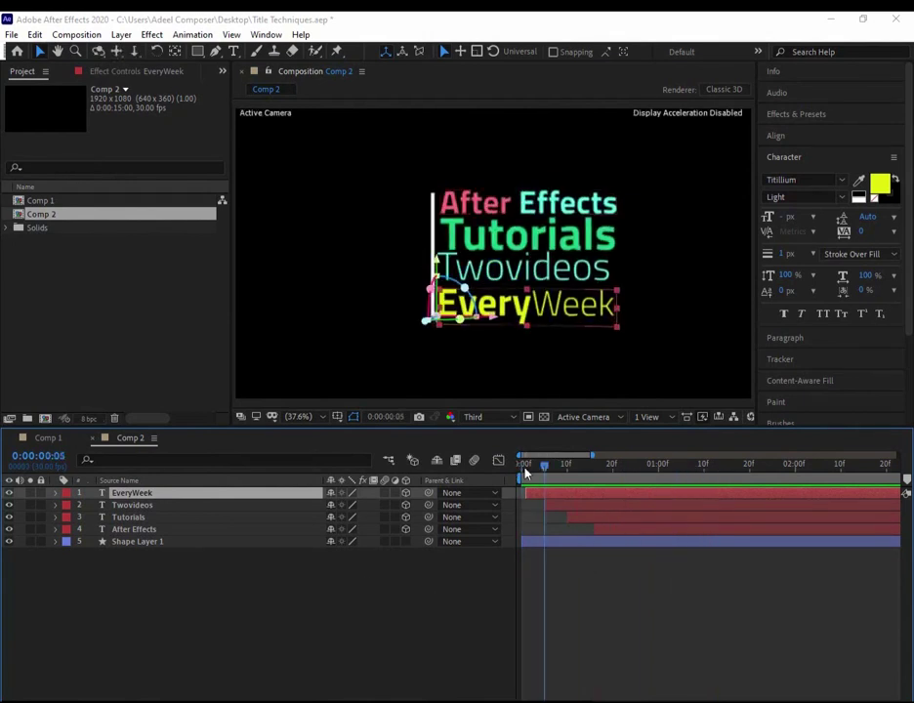
key(space)
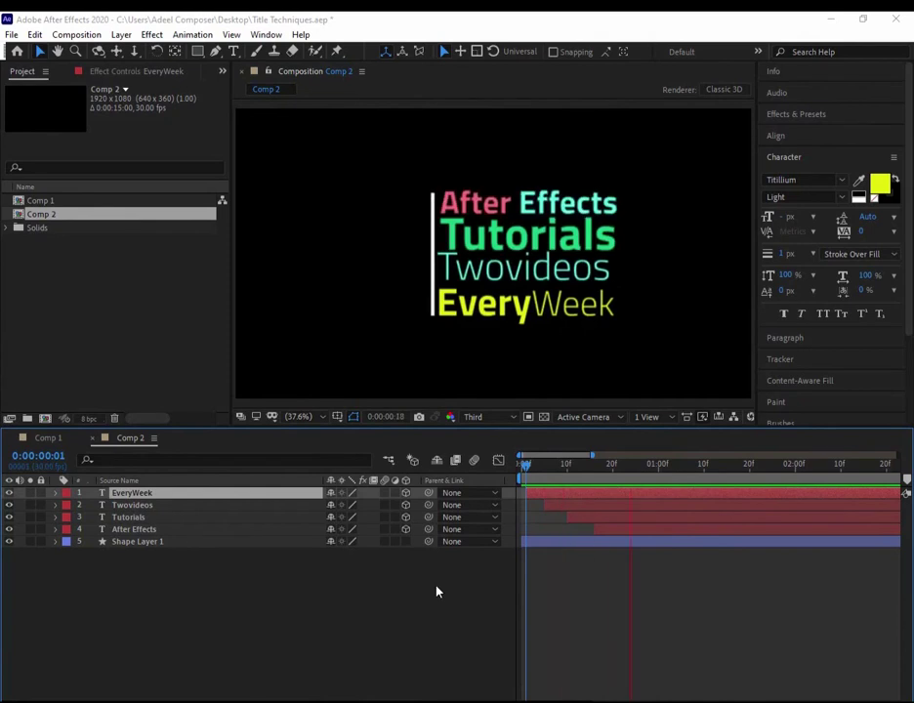
key(space)
Delay the Tutorials layer's start, preview the stagger, and select all four title layers
click(585, 509)
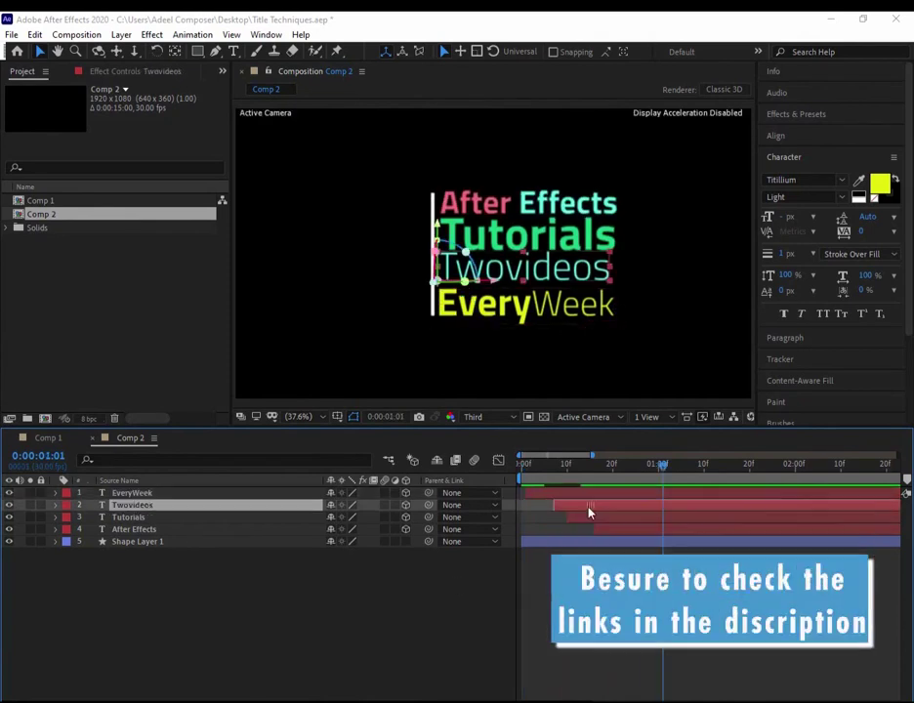
click(597, 518)
drag(602, 521, 617, 533)
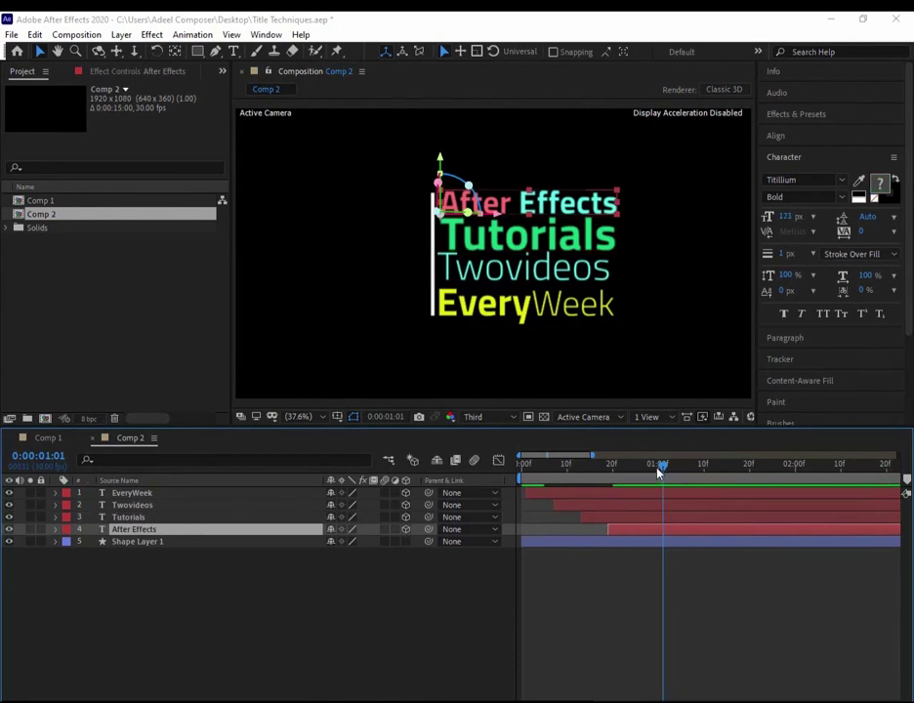
key(Home)
key(space)
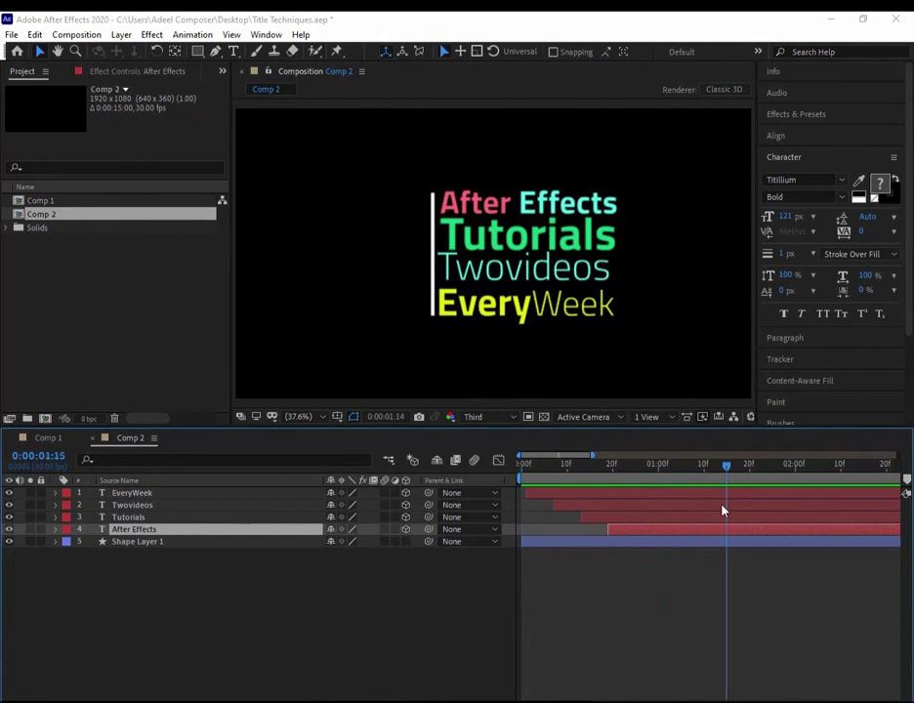
key(space)
shift+click(179, 493)
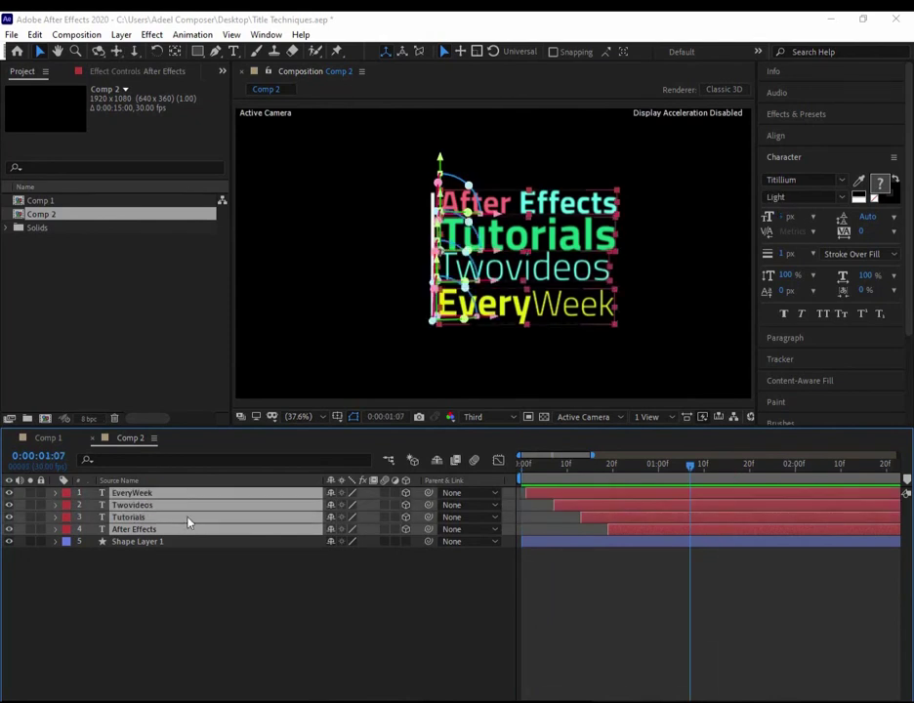
Show the Y Rotation keyframes of the four title text layers in the timeline
key(u)
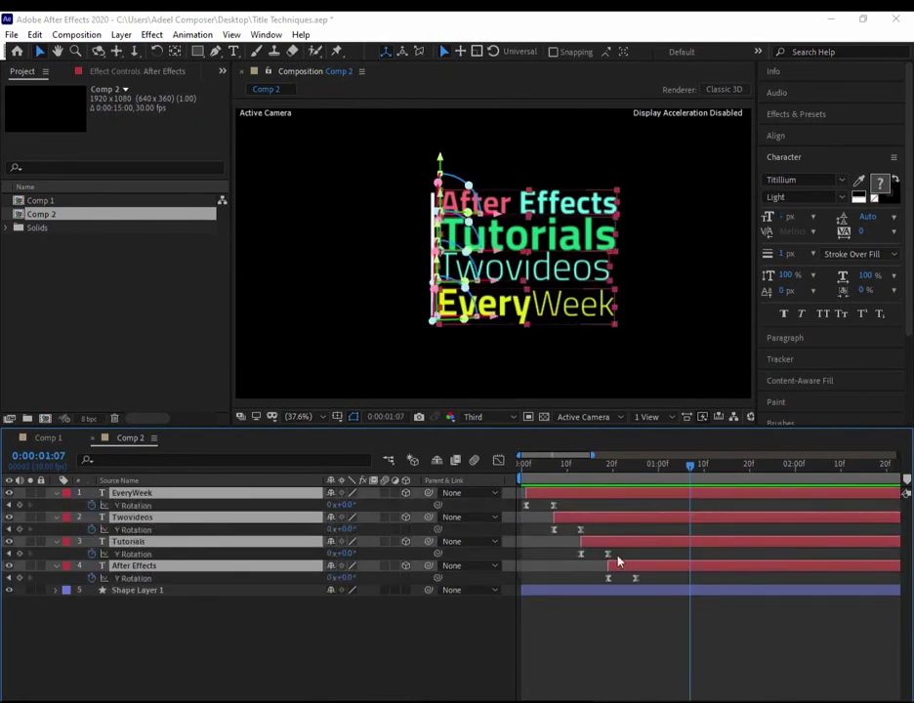
click(474, 580)
click(498, 461)
click(499, 461)
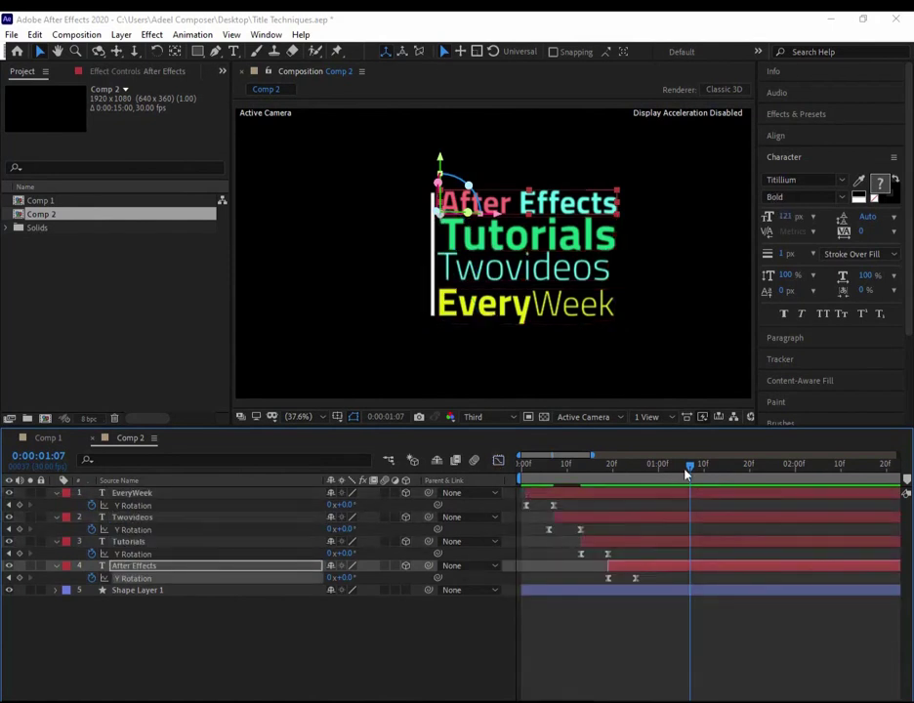
Preview from the start and scrub to check EveryWeek rotates in first, then the remaining lines
key(Home)
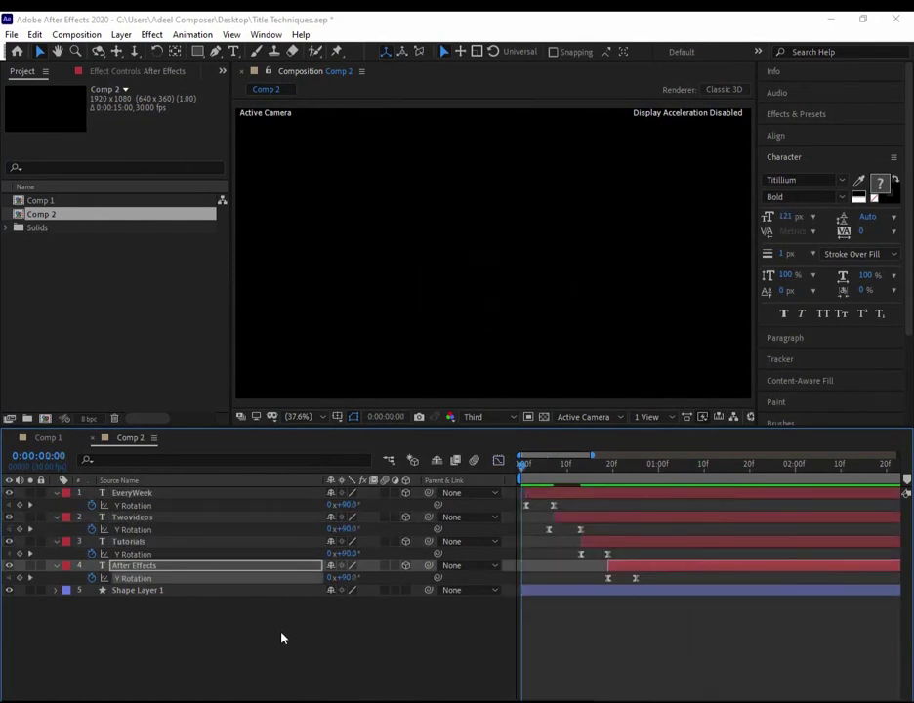
key(space)
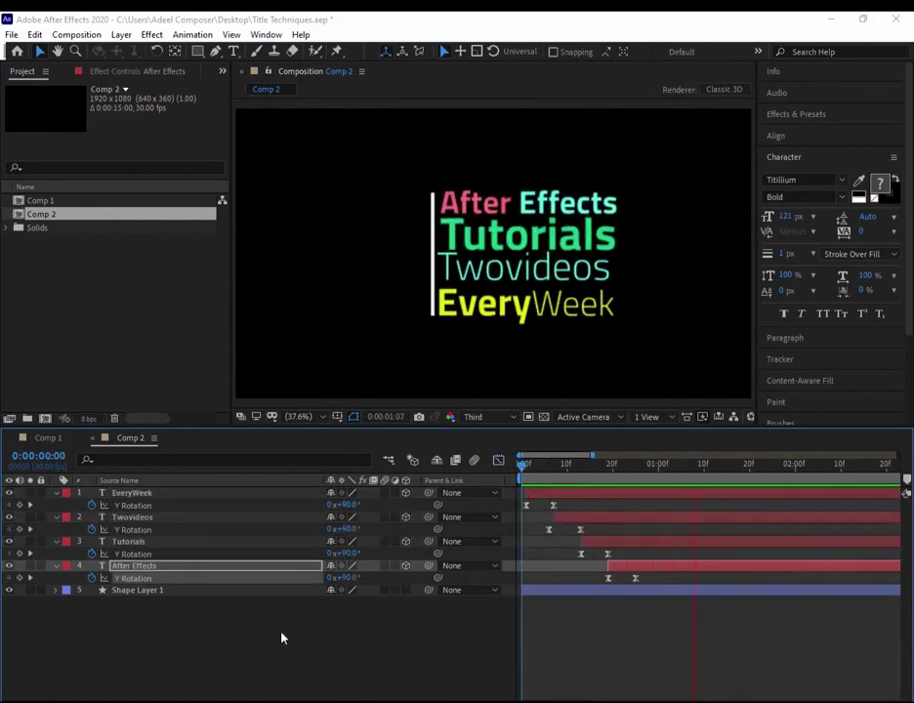
click(727, 466)
click(520, 474)
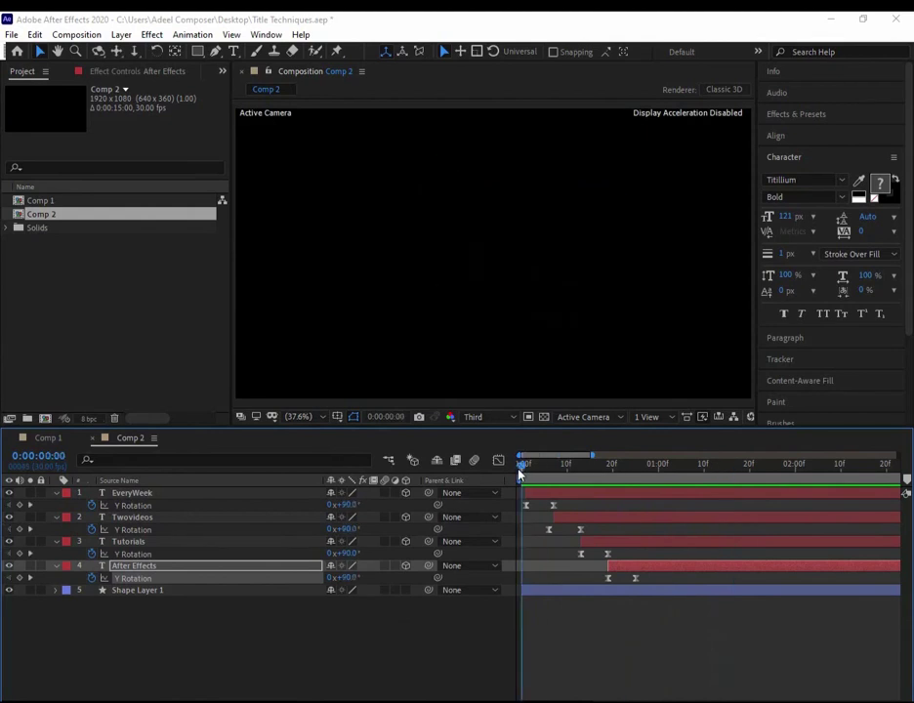
mouse_move(519, 474)
mouse_down()
mouse_move(680, 494)
mouse_move(527, 469)
mouse_up()
key(space)
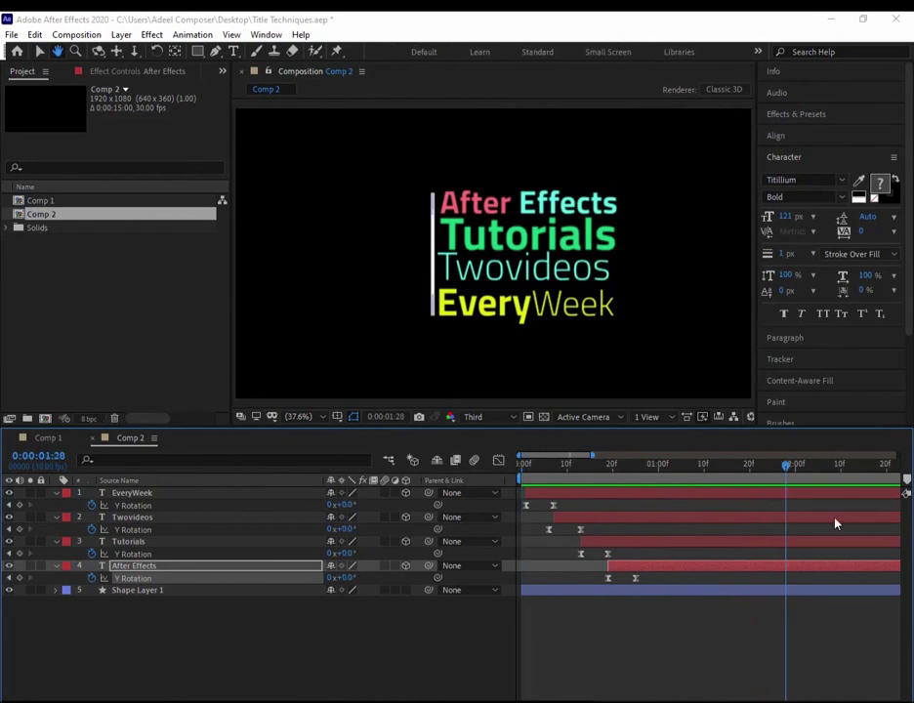
click(787, 465)
drag(583, 469, 548, 494)
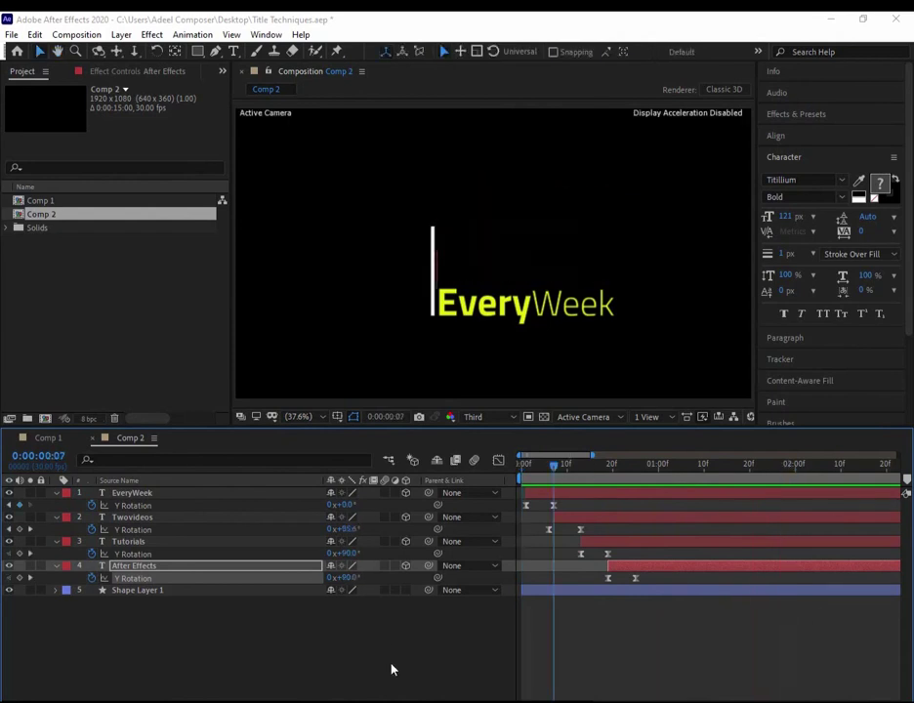
key(space)
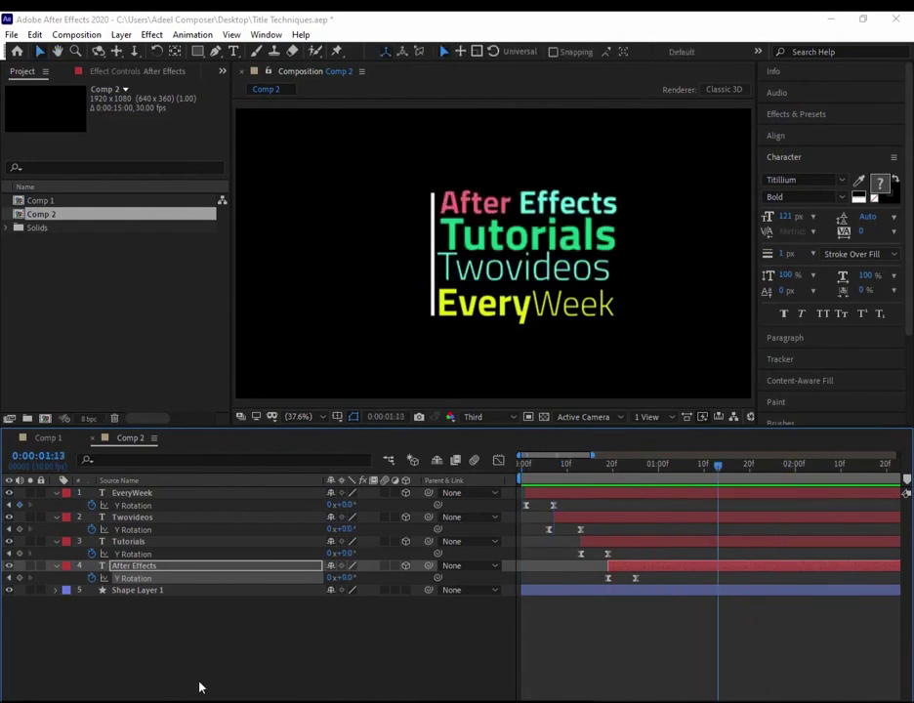
Create a Deep Purple solid layer and send it to the bottom of the layer stack
right_click(184, 650)
mouse_move(303, 498)
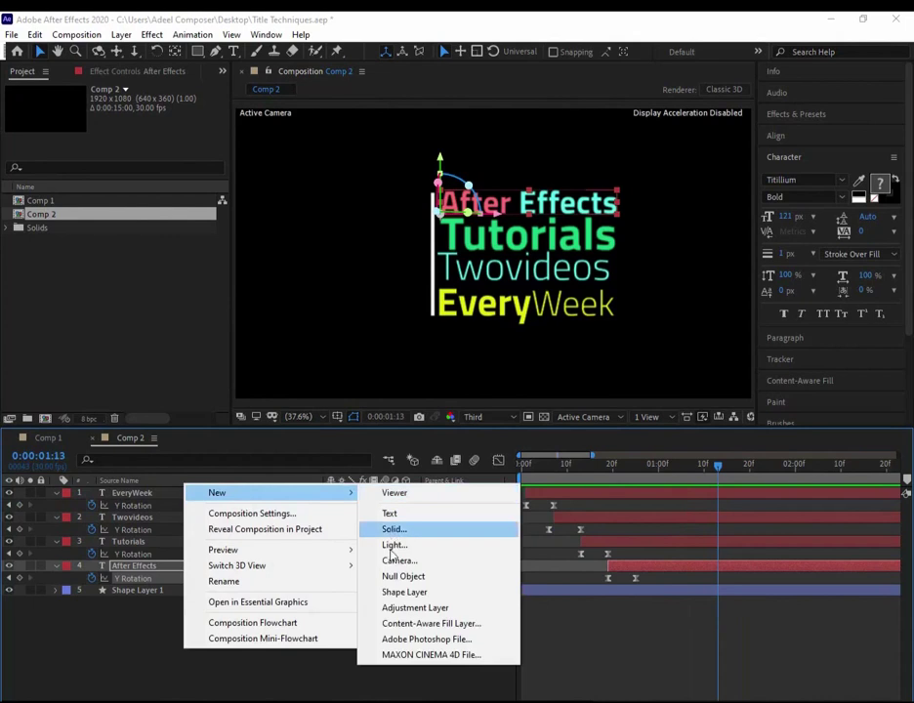
click(395, 528)
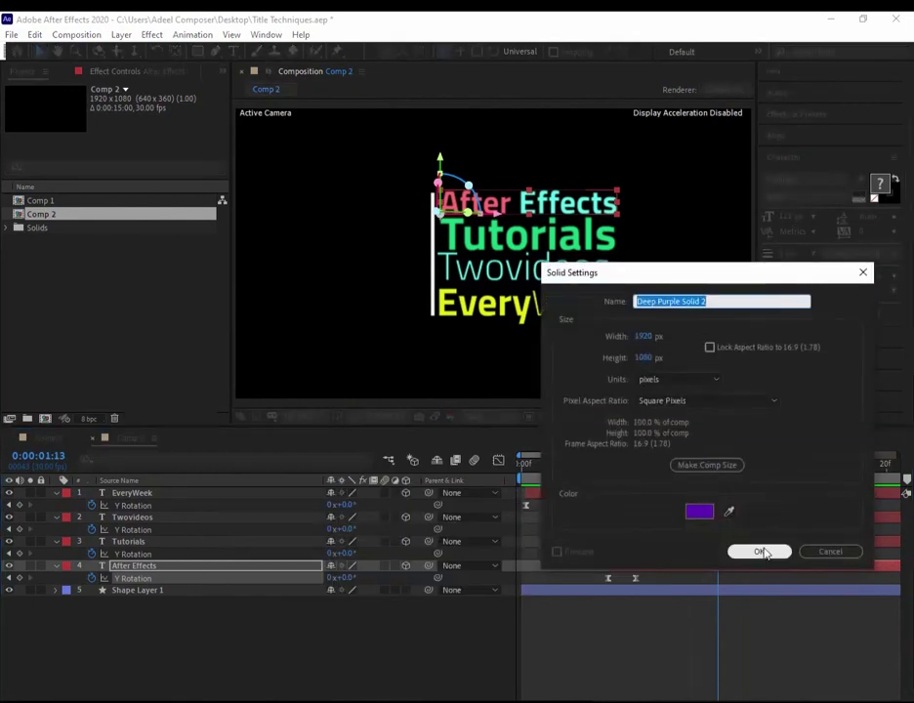
click(759, 552)
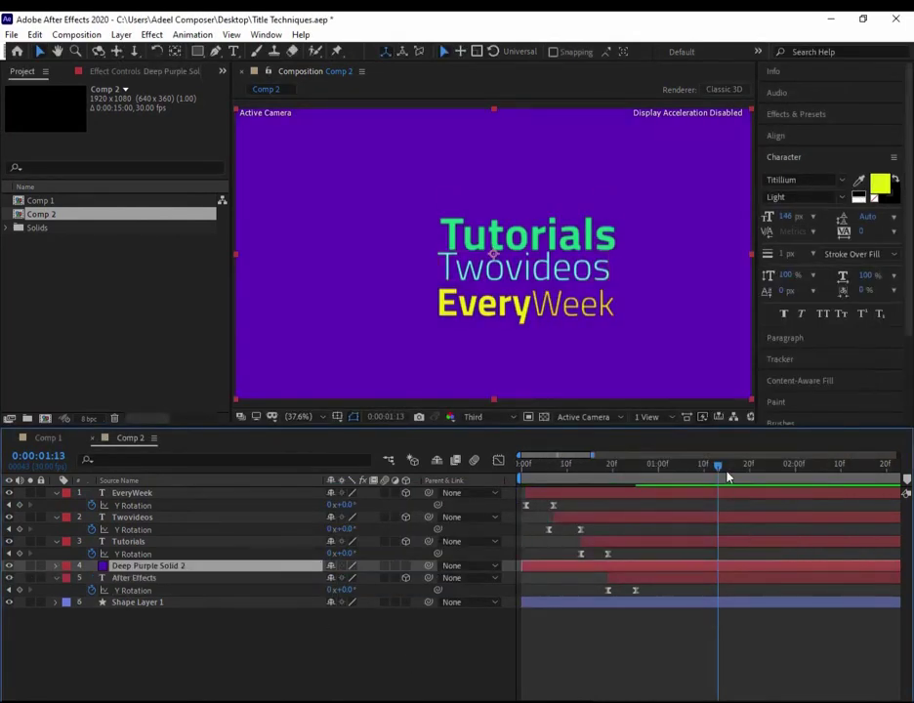
drag(715, 466, 522, 465)
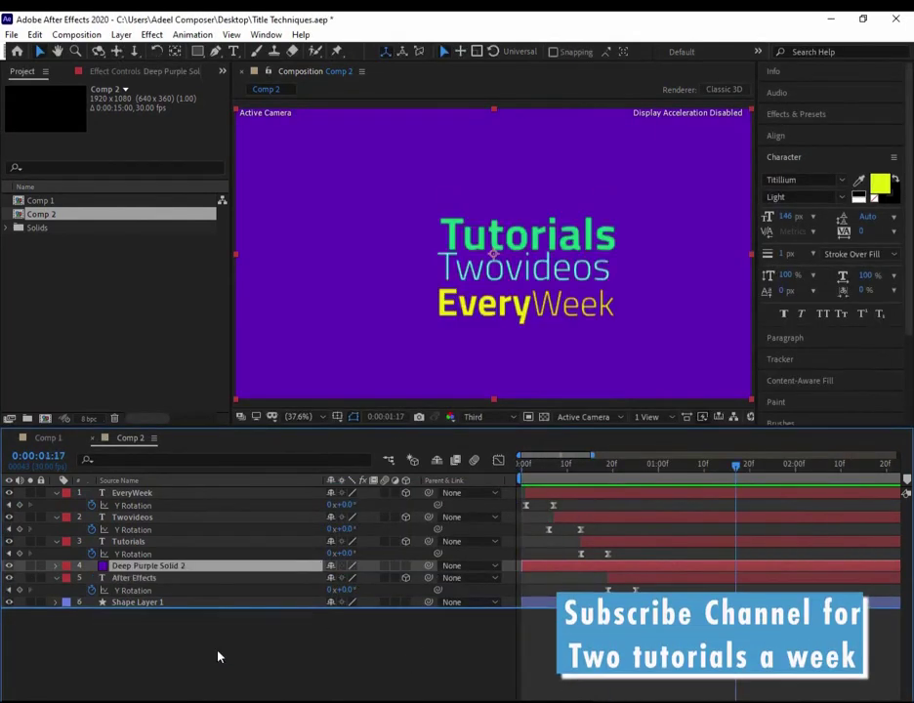
key(ctrl+shift+bracketleft)
Preview the staggered title reveal over the purple background from the first frame several times
drag(738, 472, 522, 464)
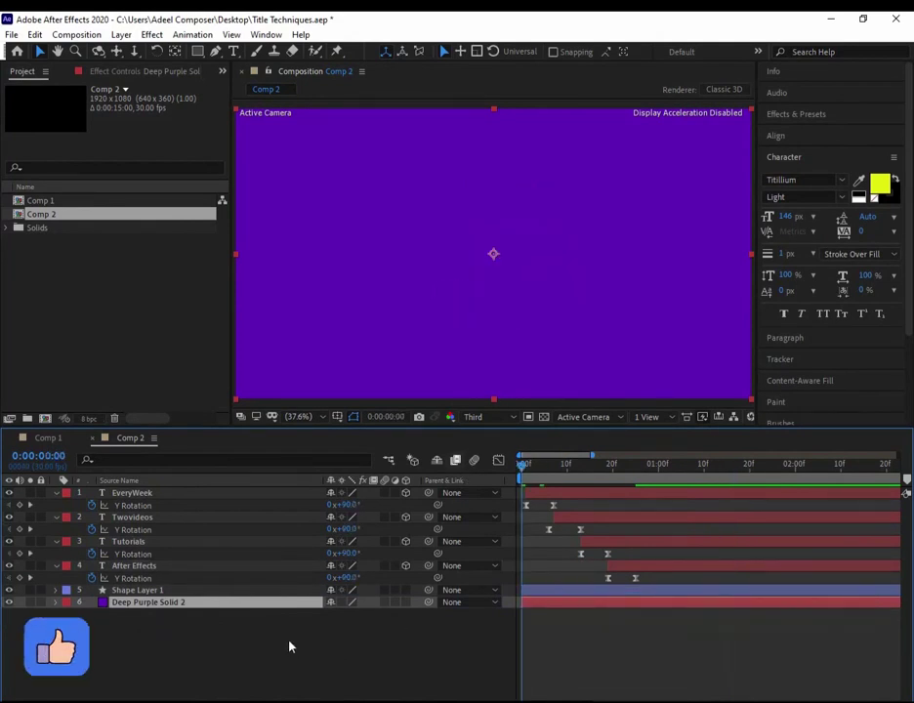
key(space)
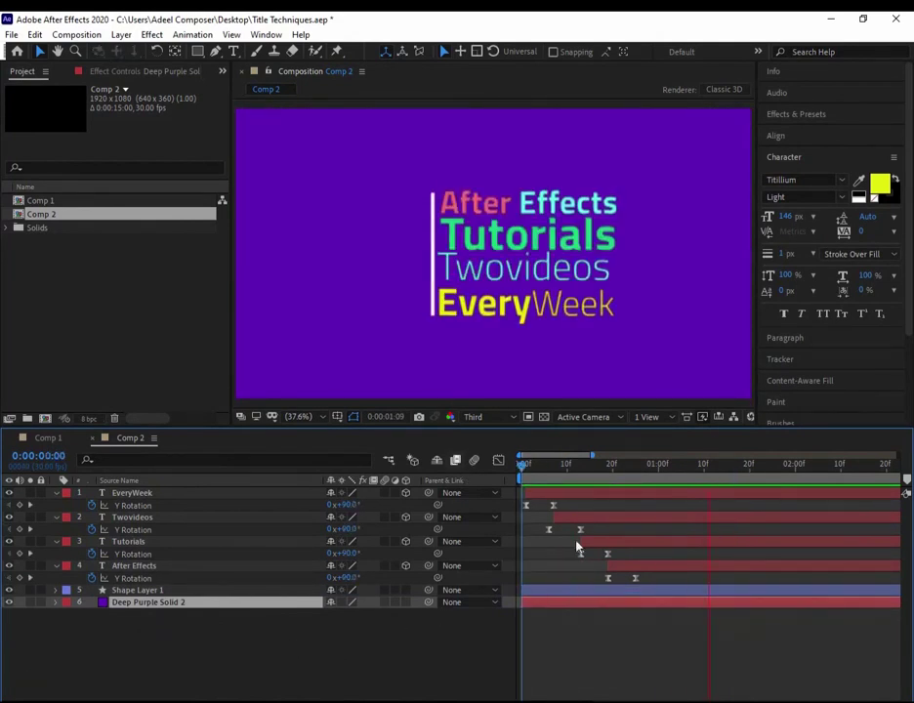
click(719, 471)
drag(719, 471, 522, 465)
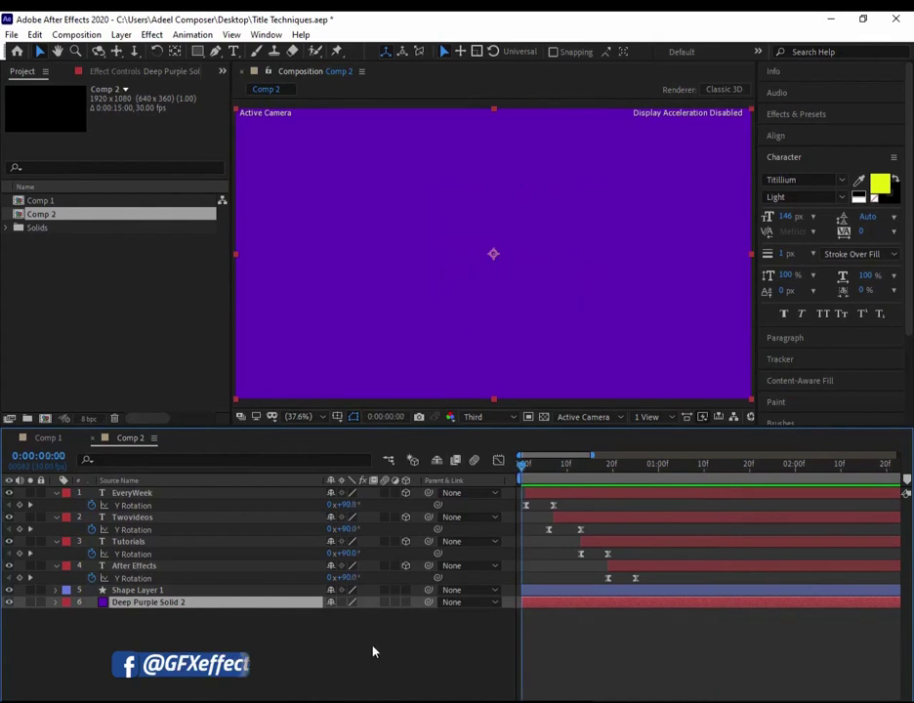
key(space)
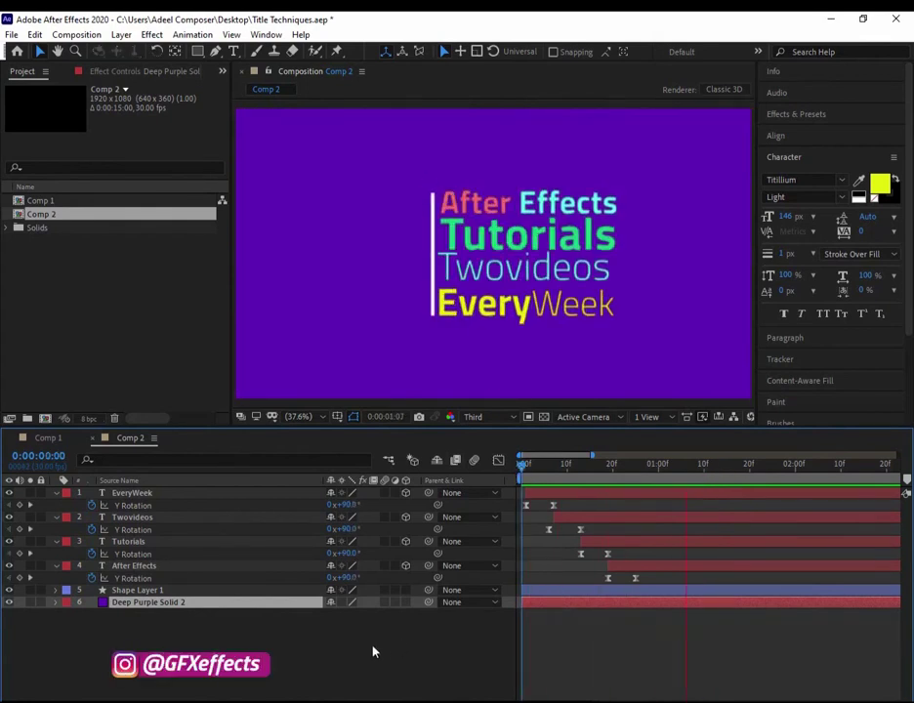
click(777, 467)
drag(781, 470, 516, 473)
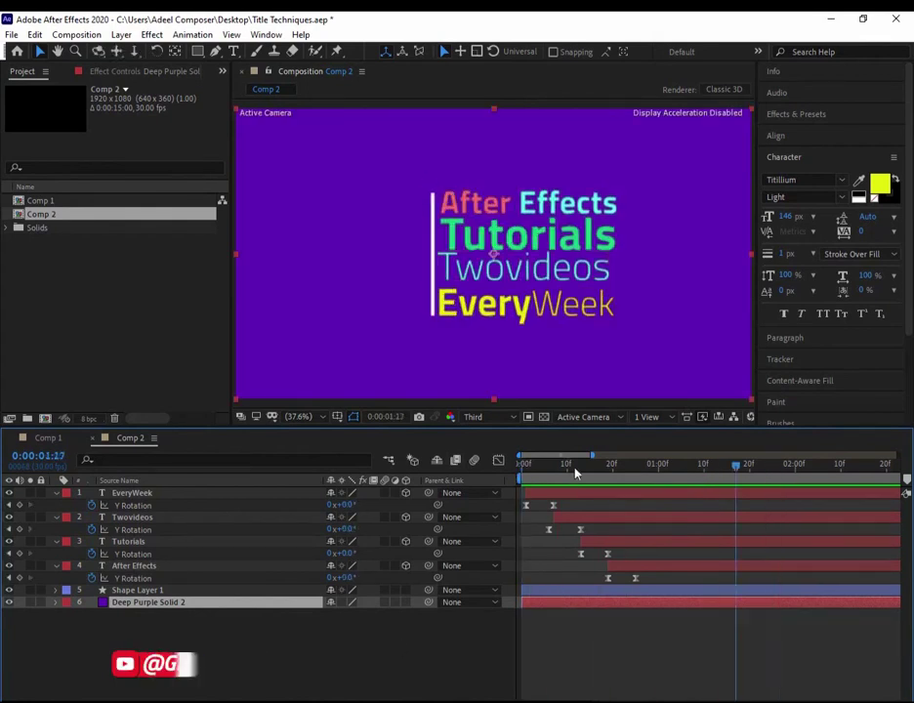
key(space)
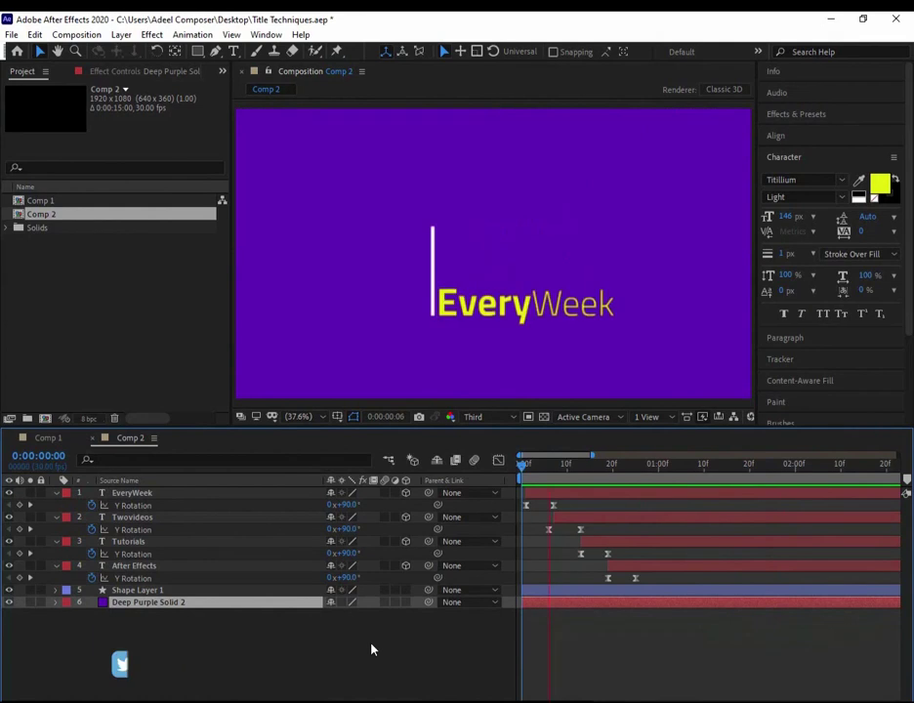
key(space)
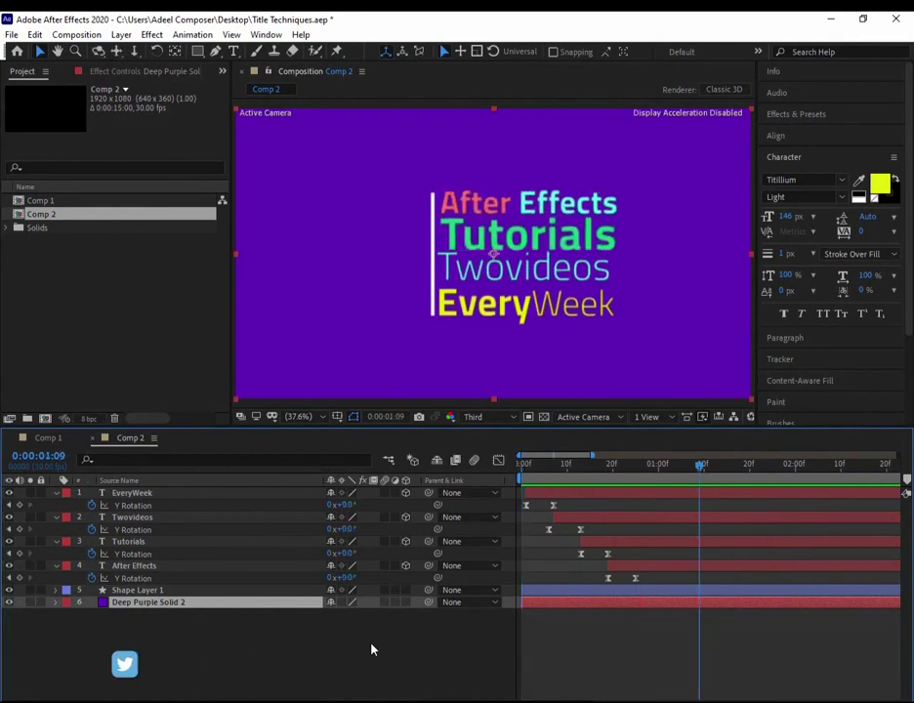